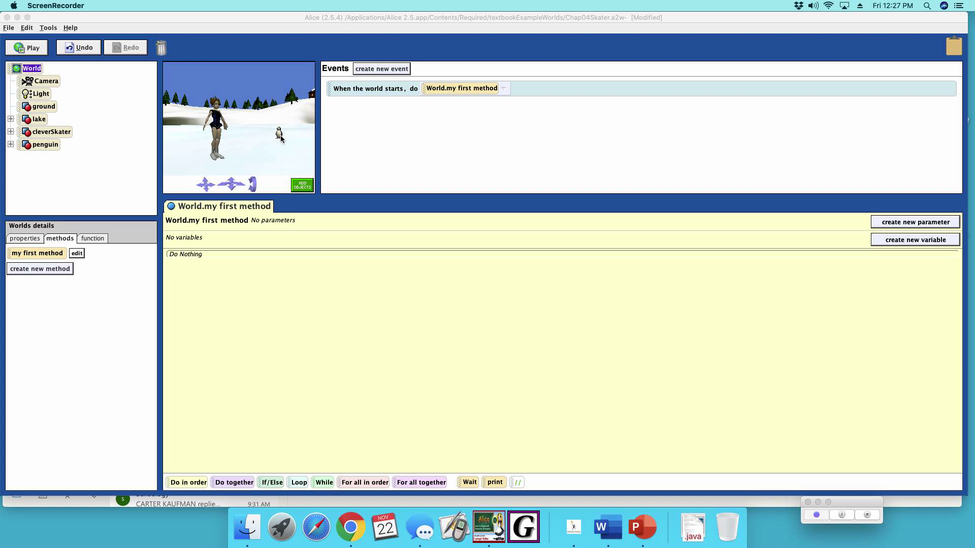
Select cleverSkater in the object tree to list its existing methods.
left_click(43, 135)
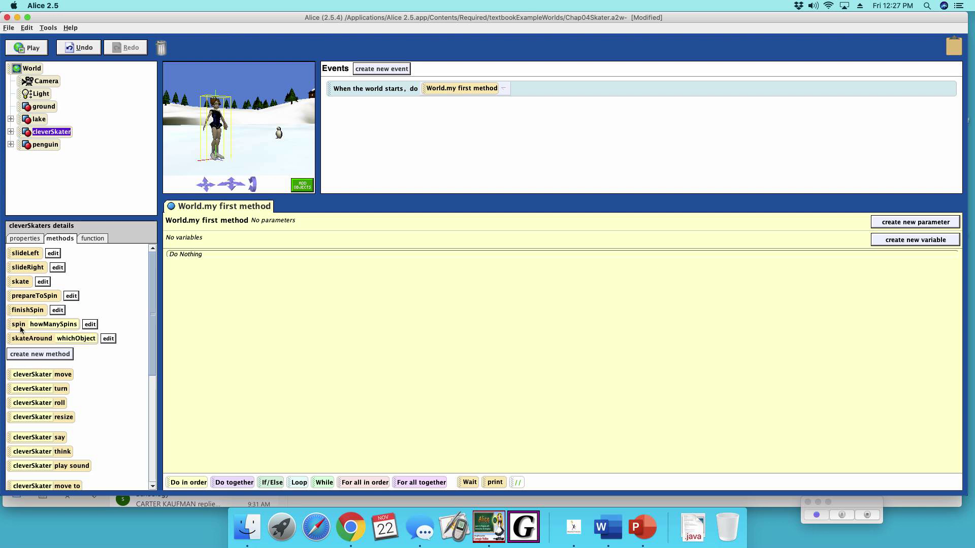
Create two new cleverSkater methods named skateBackwards and jump.
left_click(45, 356)
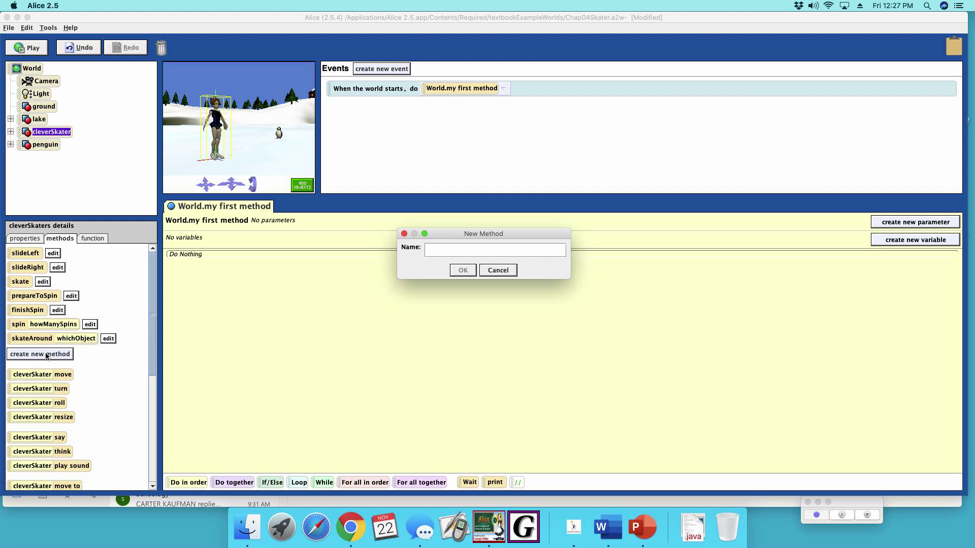
type("Ska")
key("BackSpace")
key("BackSpace")
key("BackSpace")
type("skat")
type("eBac")
type("kwards")
key("Return")
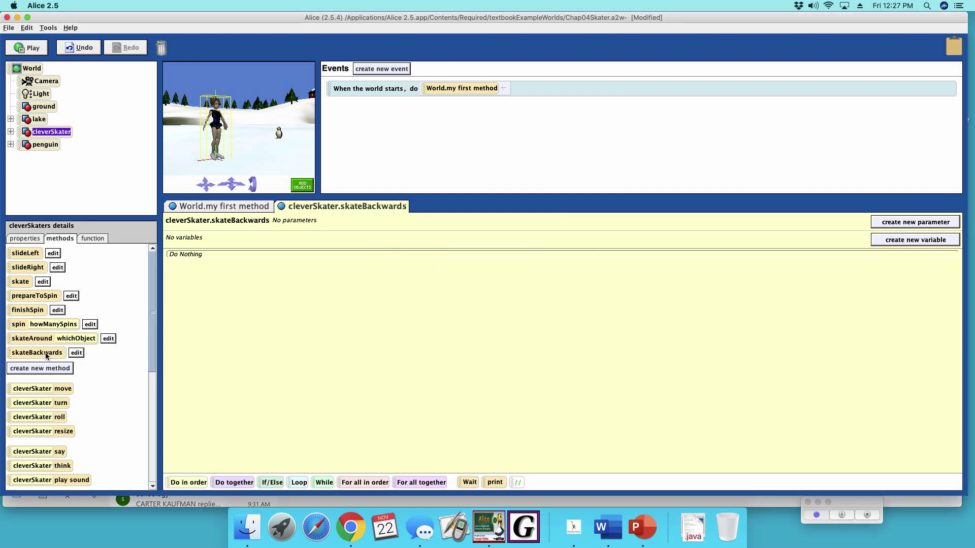
left_click(43, 370)
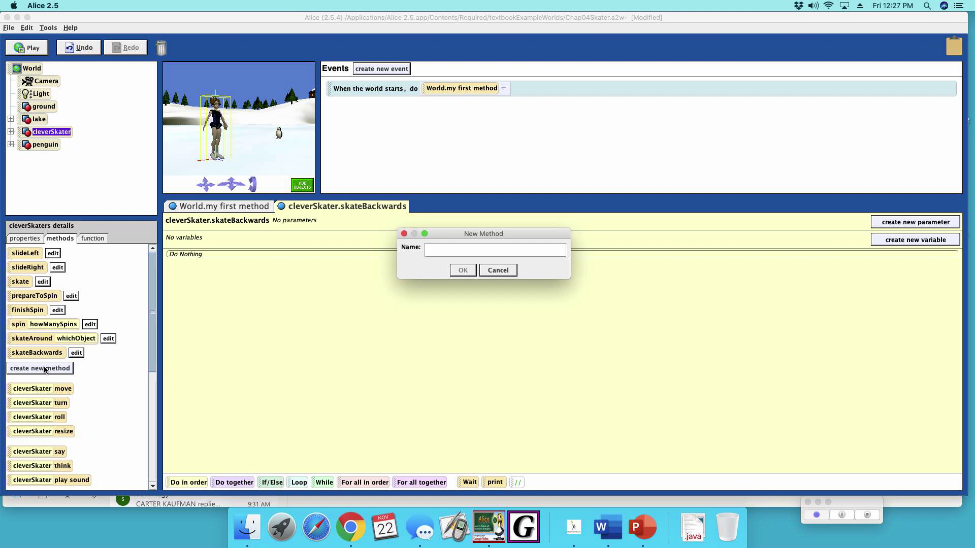
type("jump")
key("Return")
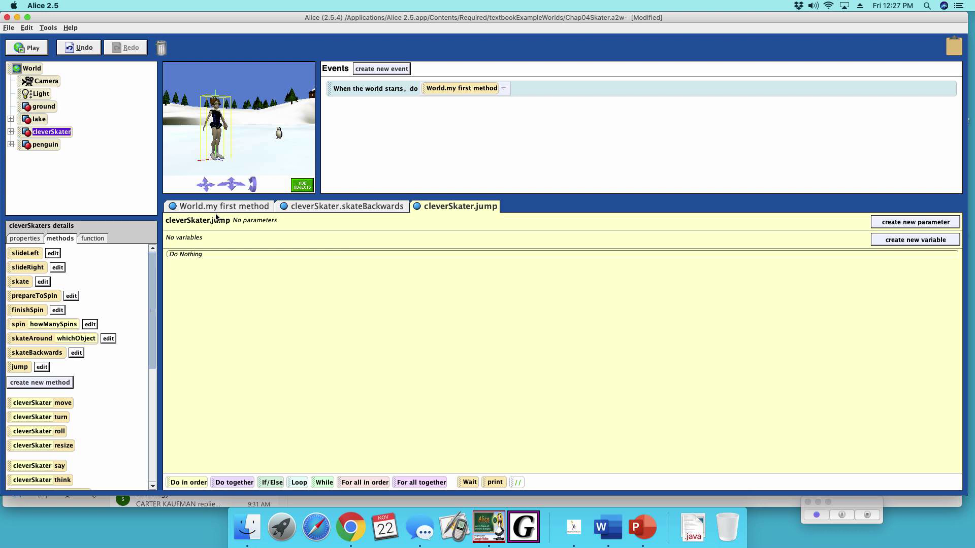
Copy skate's Do together block into skateBackwards and switch its move direction to backward.
left_click(361, 207)
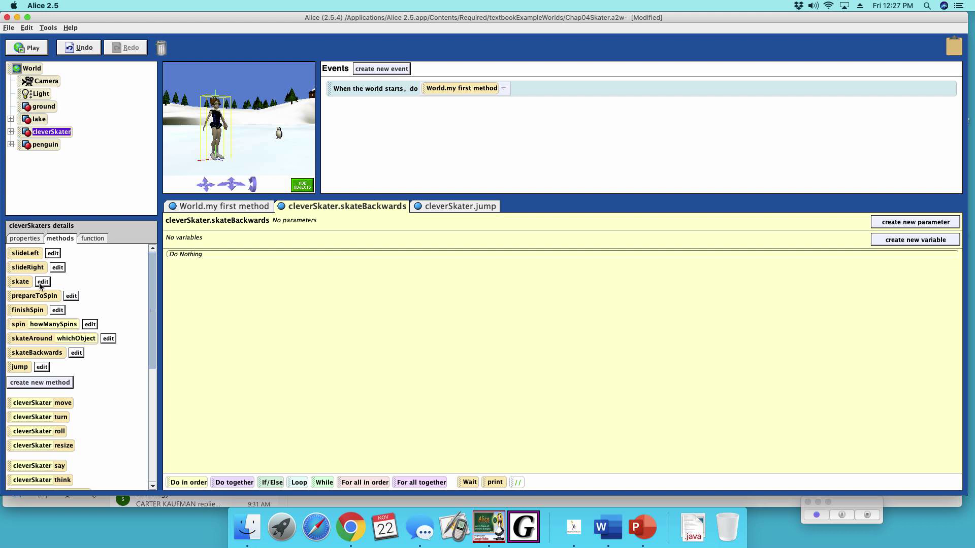
left_click(40, 286)
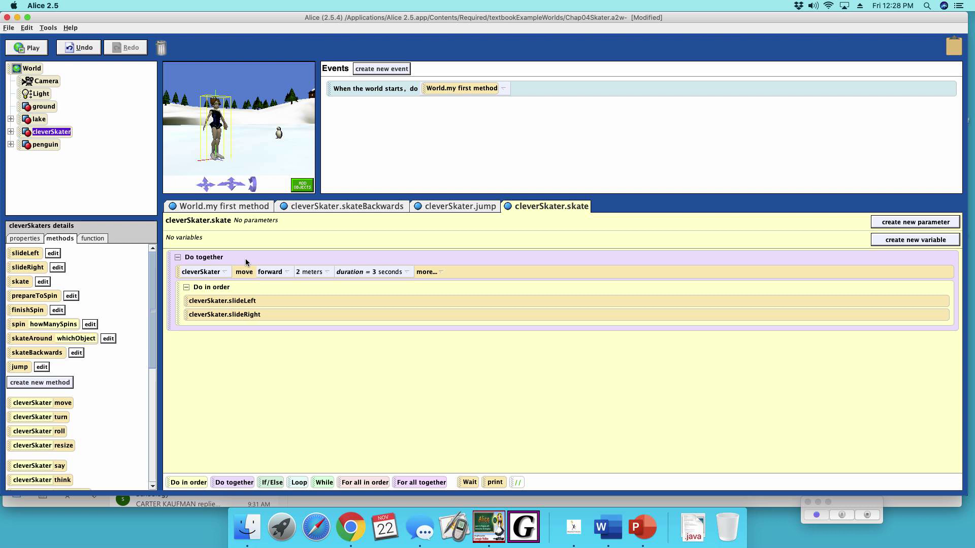
left_click_drag(250, 257, 953, 48)
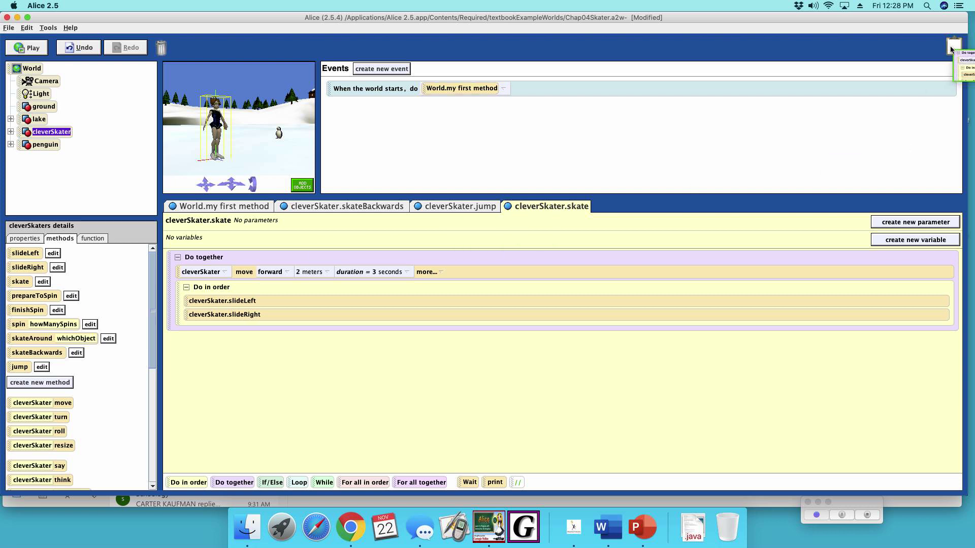
left_click(371, 207)
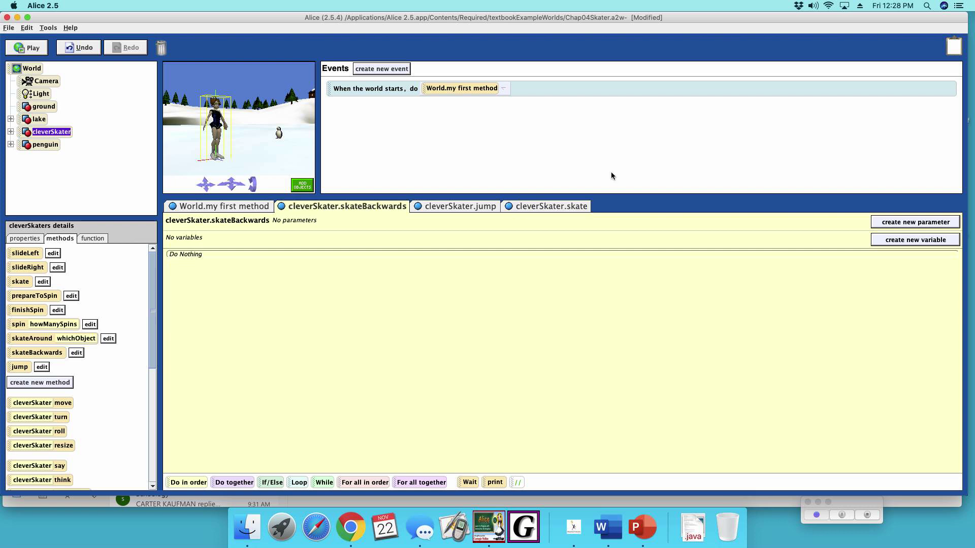
left_click_drag(953, 47, 226, 322)
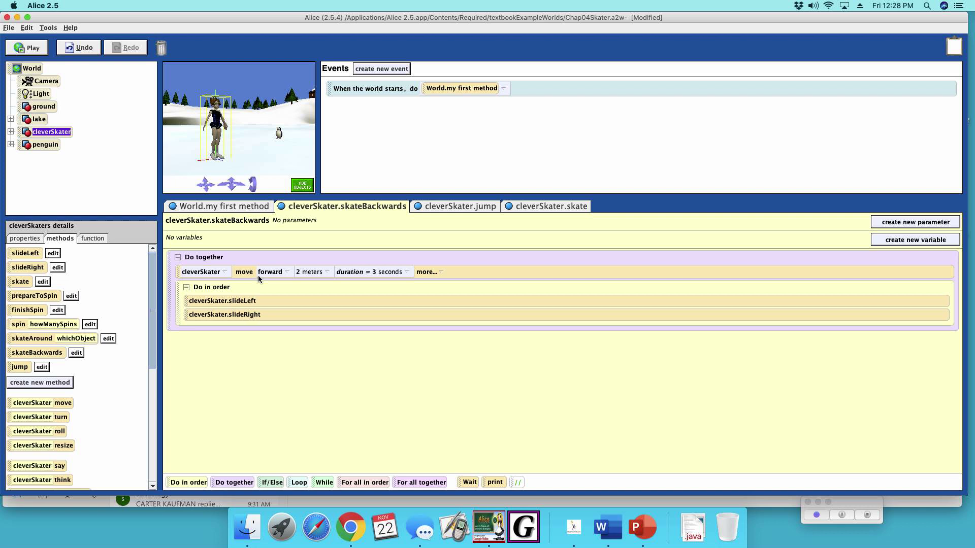
left_click(284, 271)
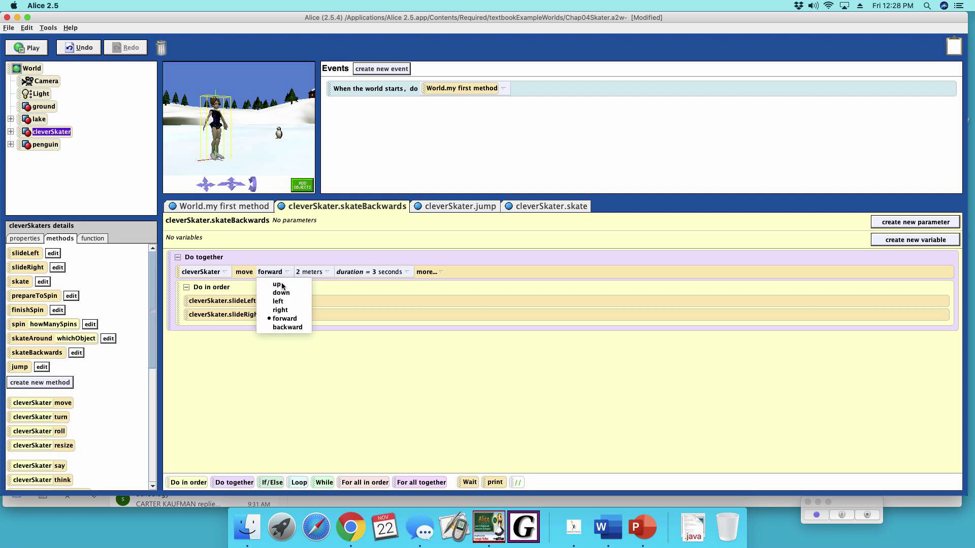
left_click(288, 327)
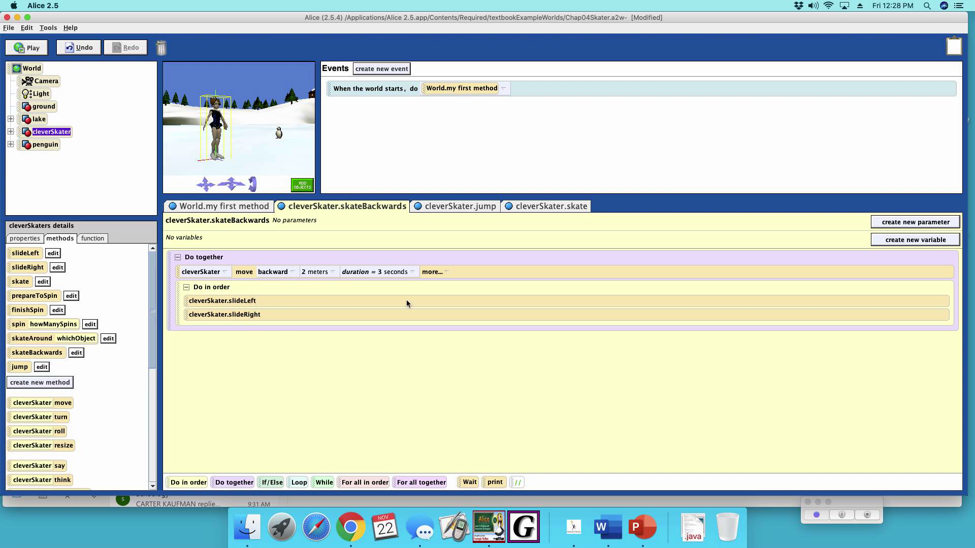
Set 'When the world starts' to cleverSkater.skateBackwards, then play and stop the world.
left_click(504, 91)
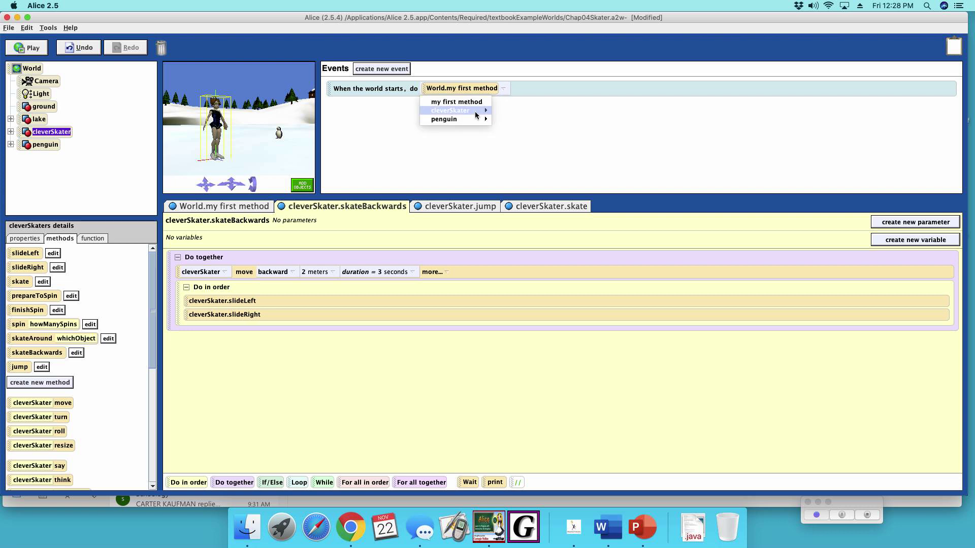
mouse_move(451, 110)
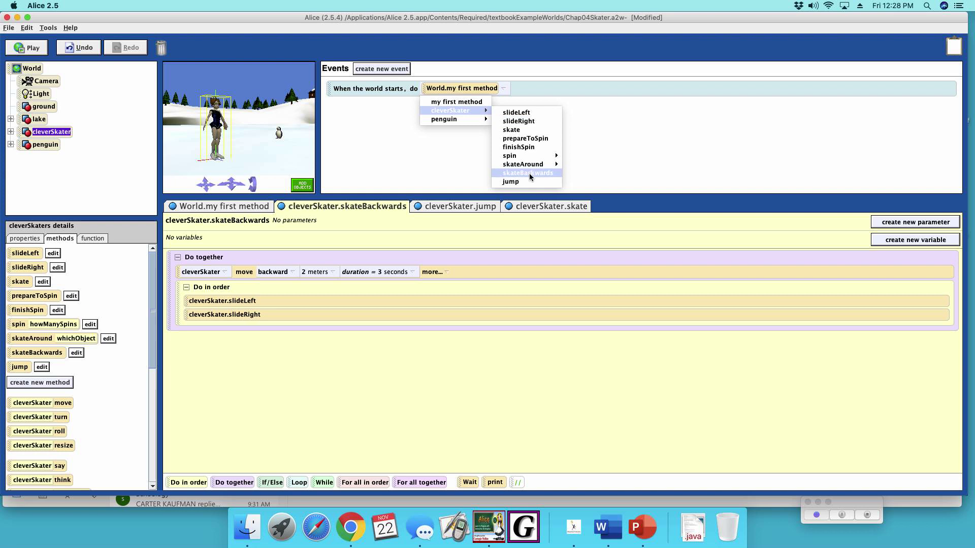
left_click(528, 173)
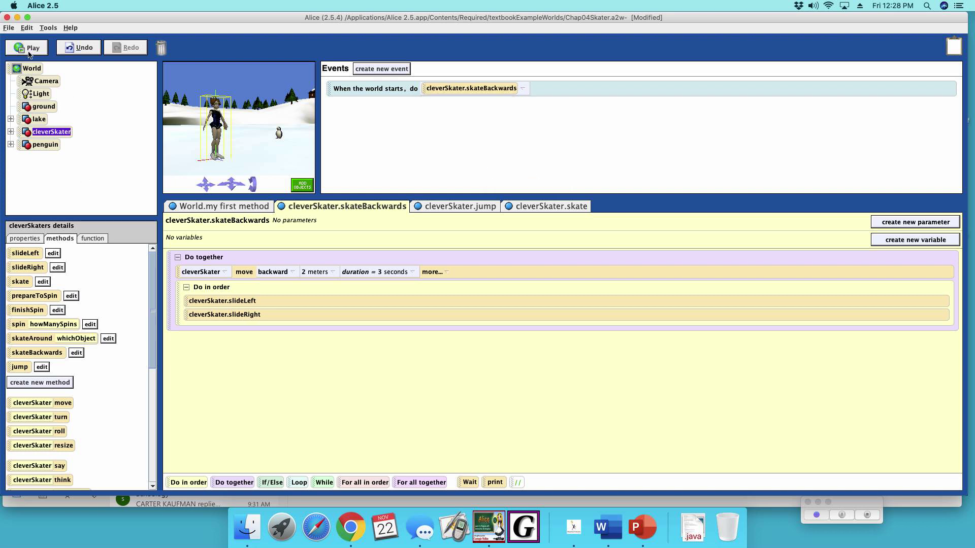
left_click(47, 48)
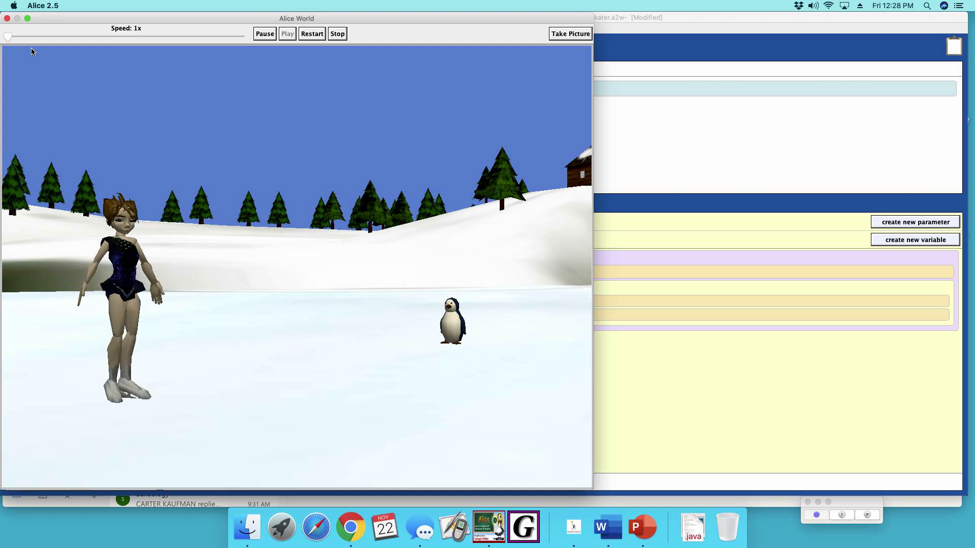
left_click(338, 34)
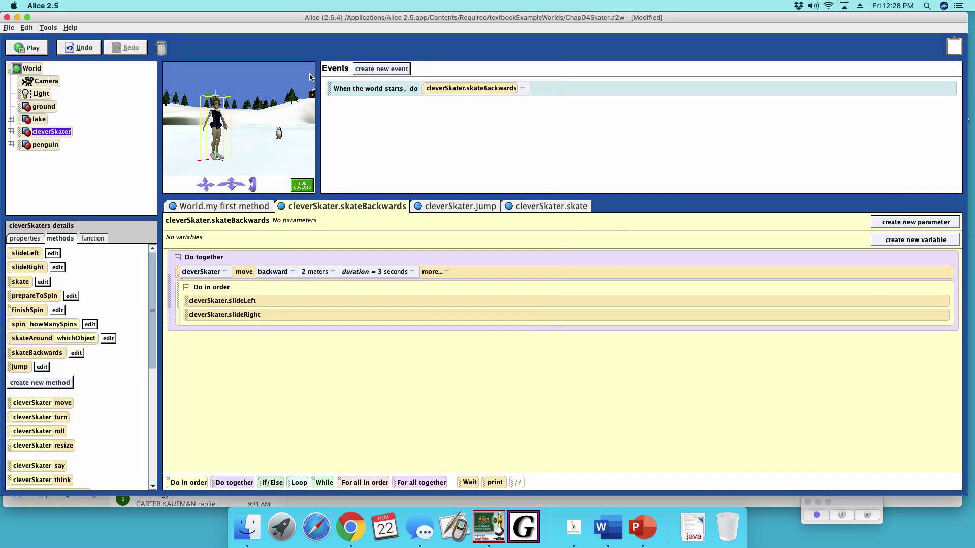
Place Do together and Do in order blocks and move tiles into the jump method.
left_click(463, 205)
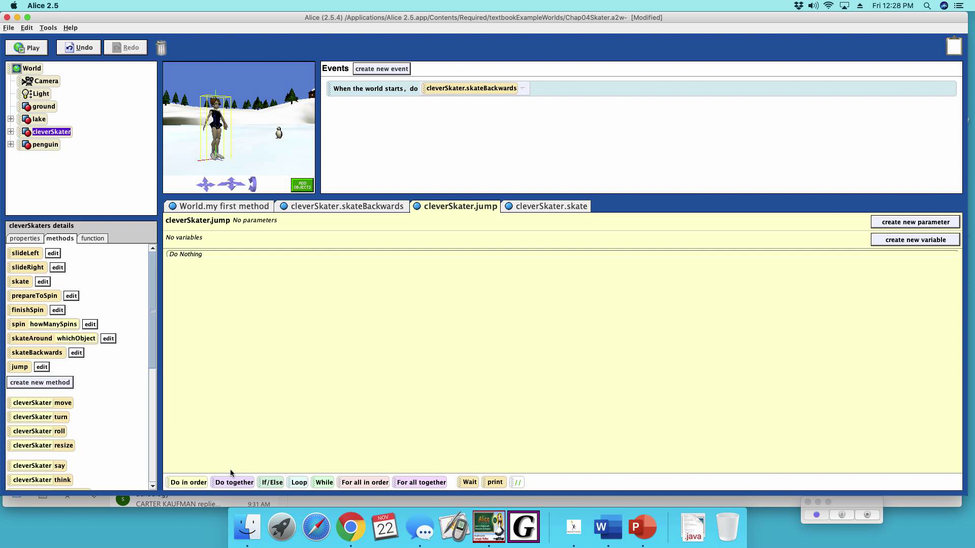
left_click_drag(230, 469, 186, 255)
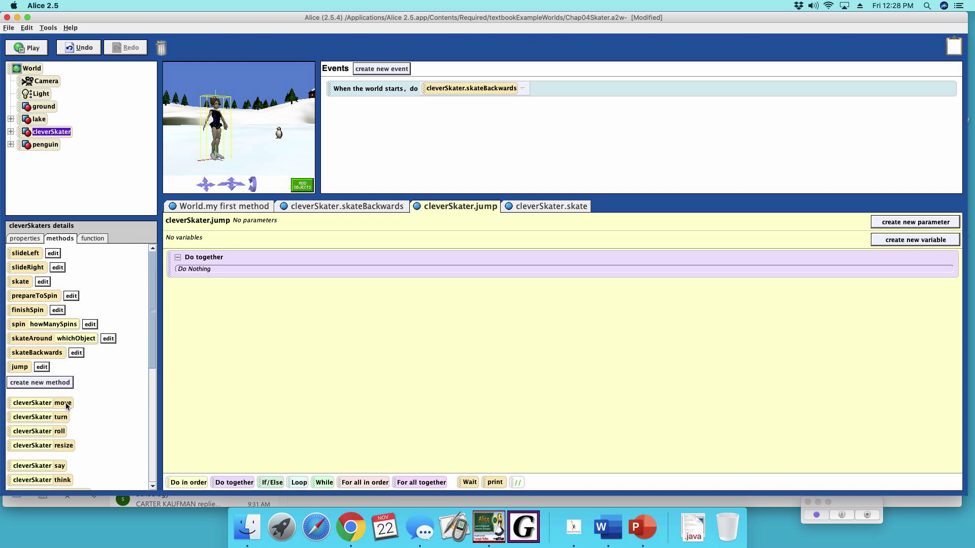
left_click_drag(66, 403, 211, 270)
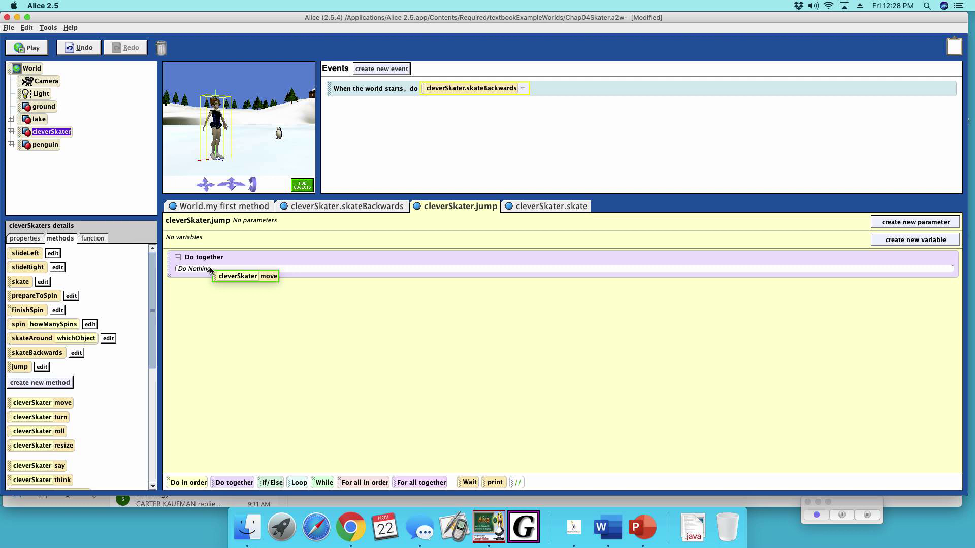
left_click_drag(210, 270, 215, 367)
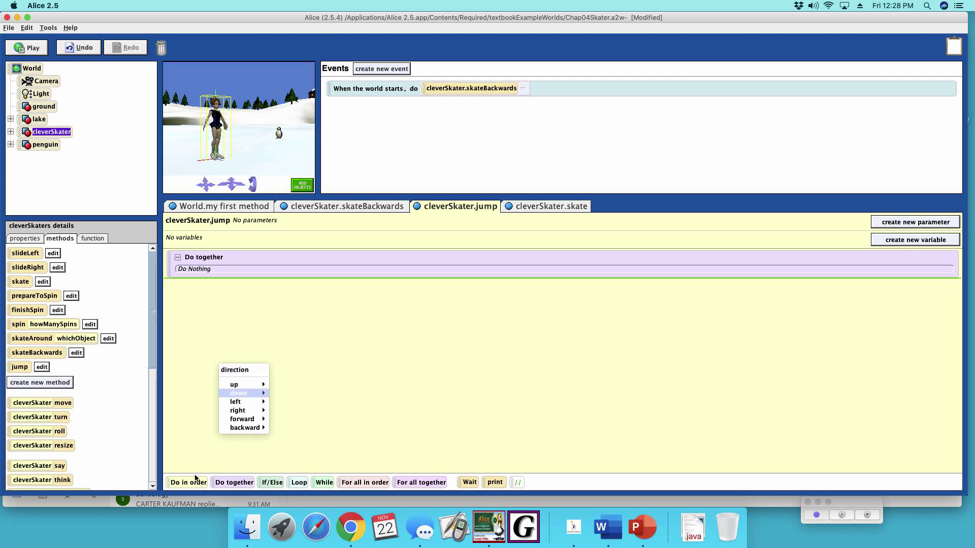
mouse_move(188, 482)
left_mouse_down()
mouse_move(223, 293)
mouse_move(206, 259)
left_mouse_up()
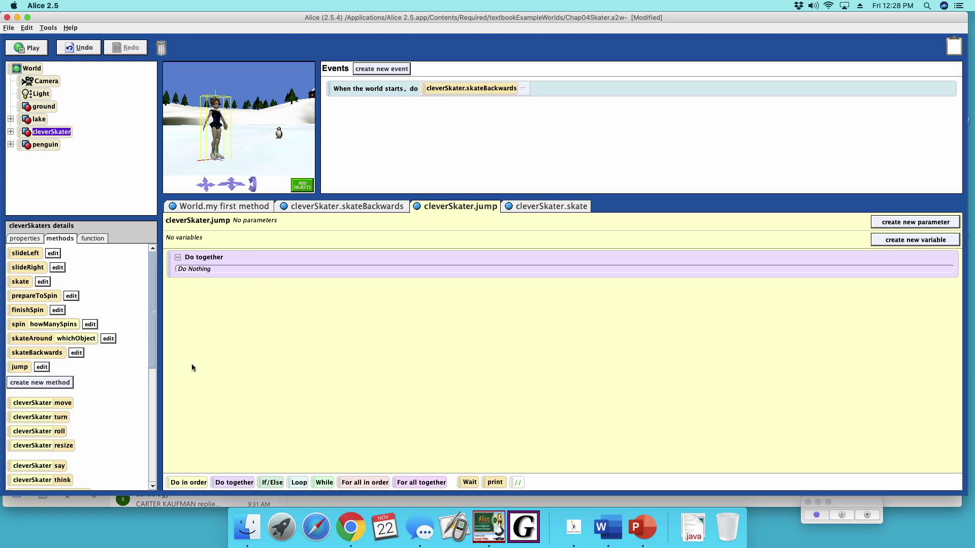
mouse_move(193, 484)
left_mouse_down()
mouse_move(228, 286)
mouse_move(237, 299)
left_mouse_up()
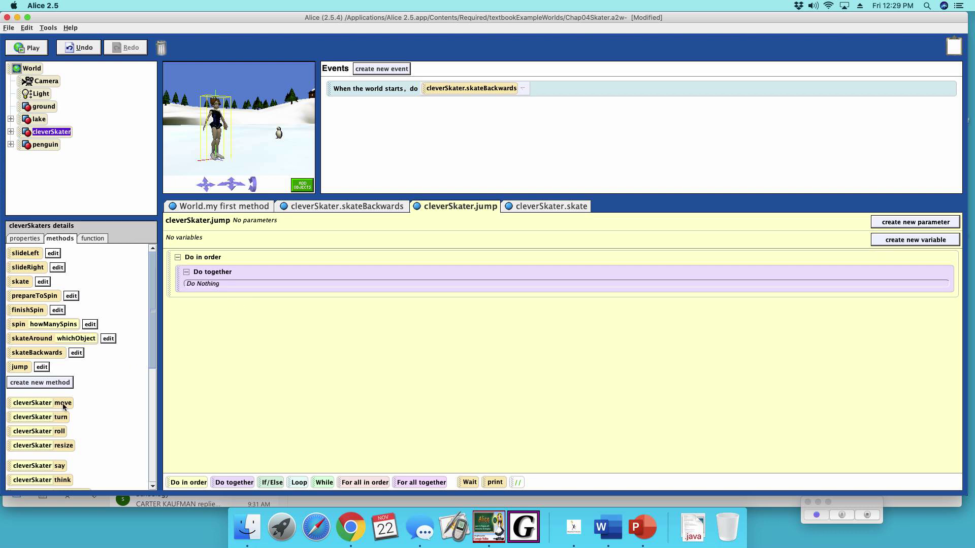
Add move forward 0.5 m and move up 0.5 m inside the Do together block.
left_click_drag(63, 410, 217, 286)
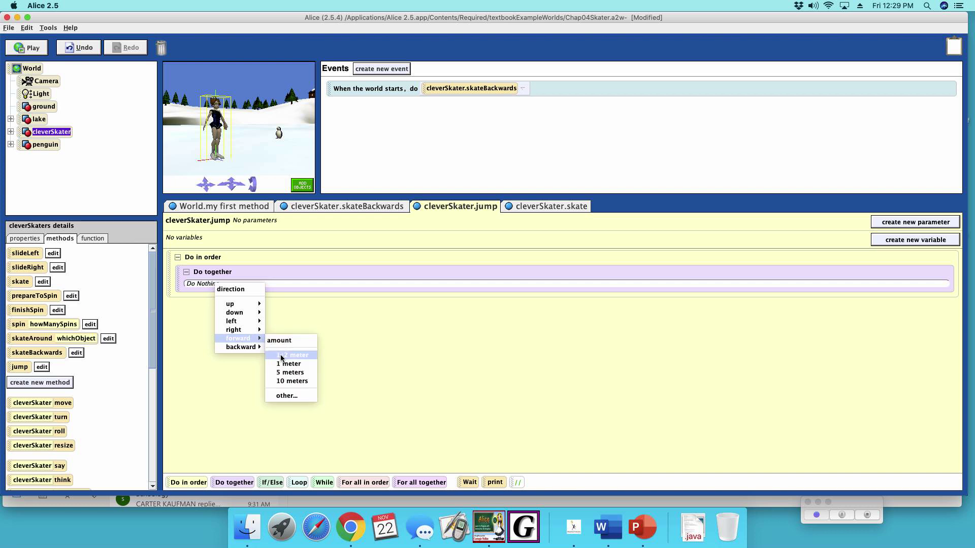
left_click(292, 355)
left_click_drag(67, 408, 262, 297)
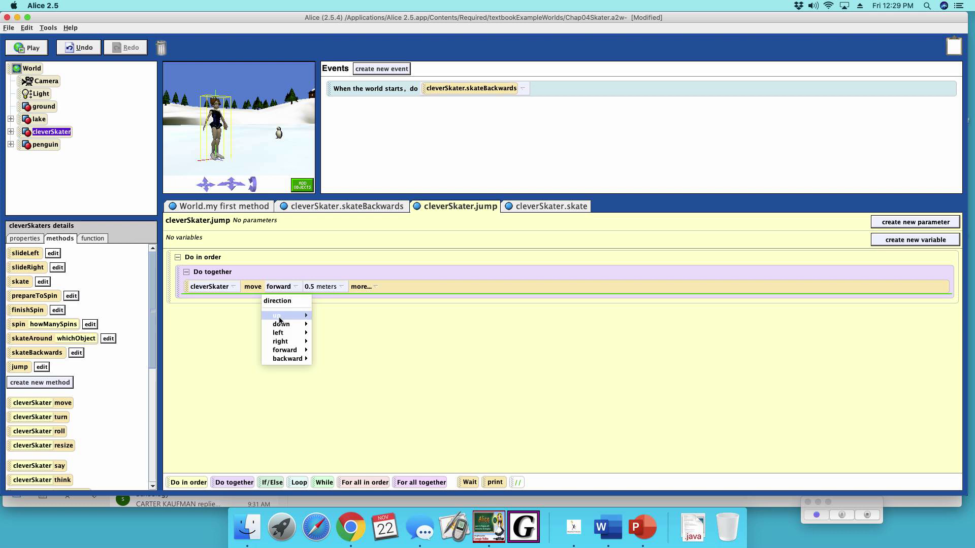
left_click(340, 333)
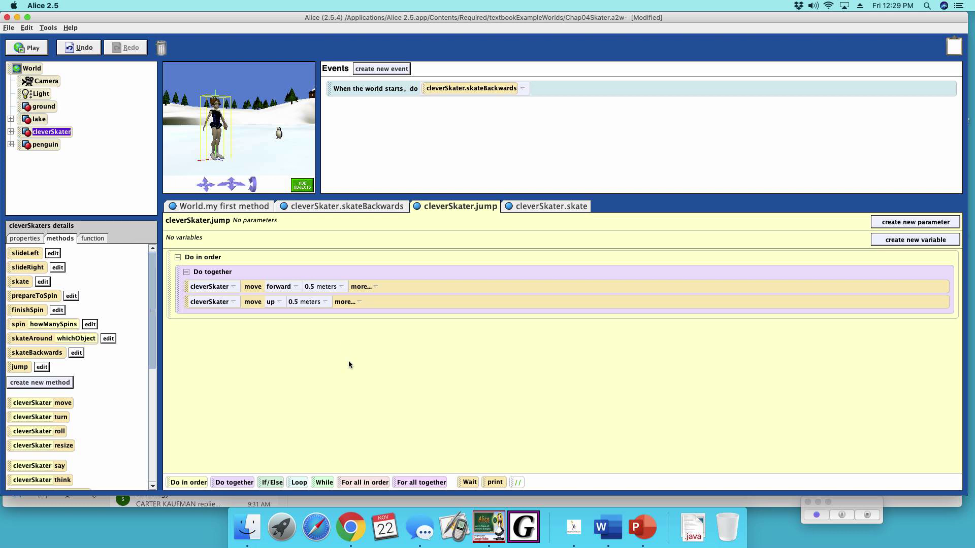
Duplicate the Do together block and change the copy's up move to down.
right_click(376, 276)
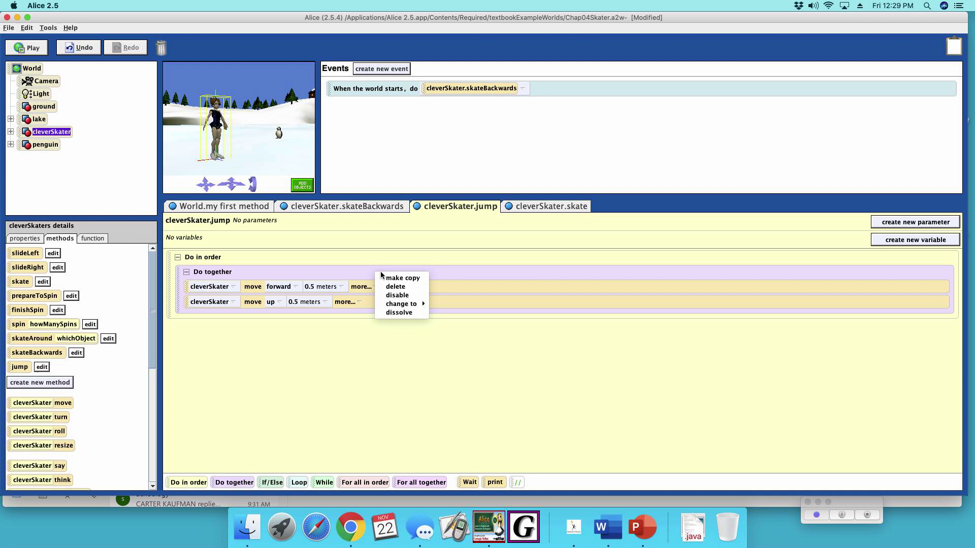
left_click(394, 281)
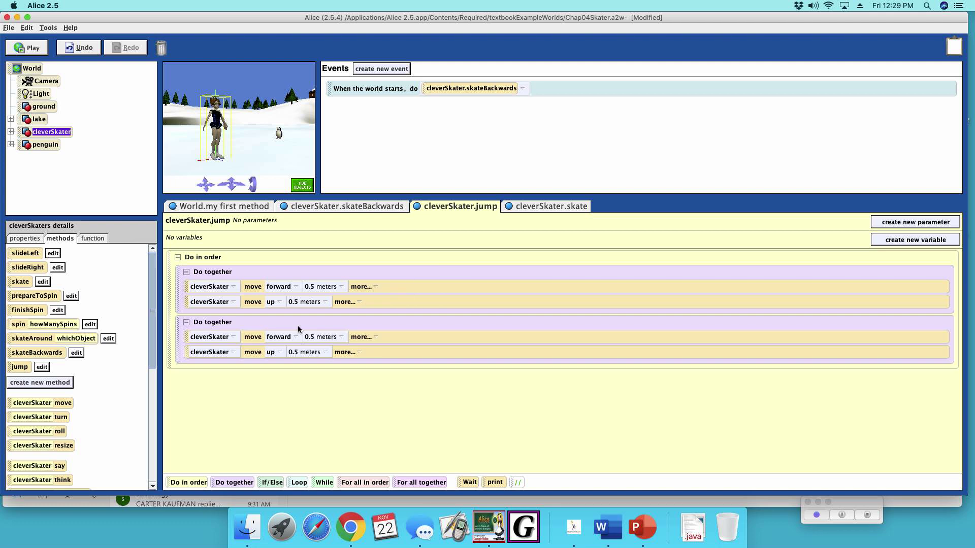
left_click(279, 353)
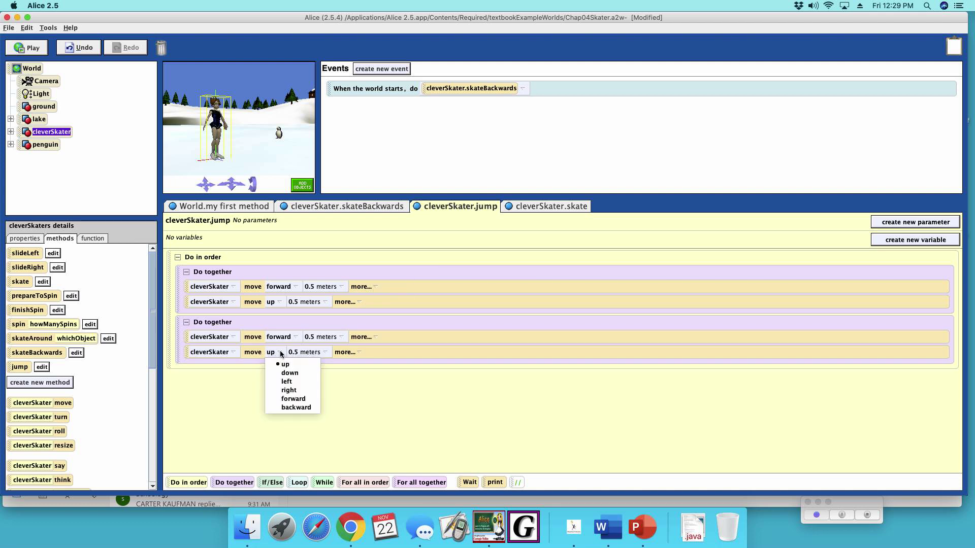
left_click(286, 372)
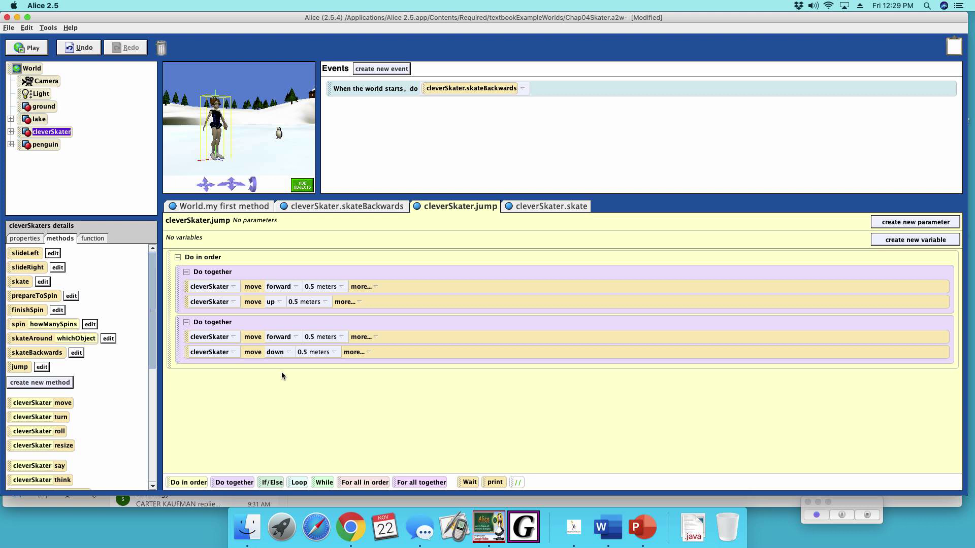
Set 'When the world starts' to cleverSkater.jump, then play and stop the animation.
left_click(521, 89)
mouse_move(450, 110)
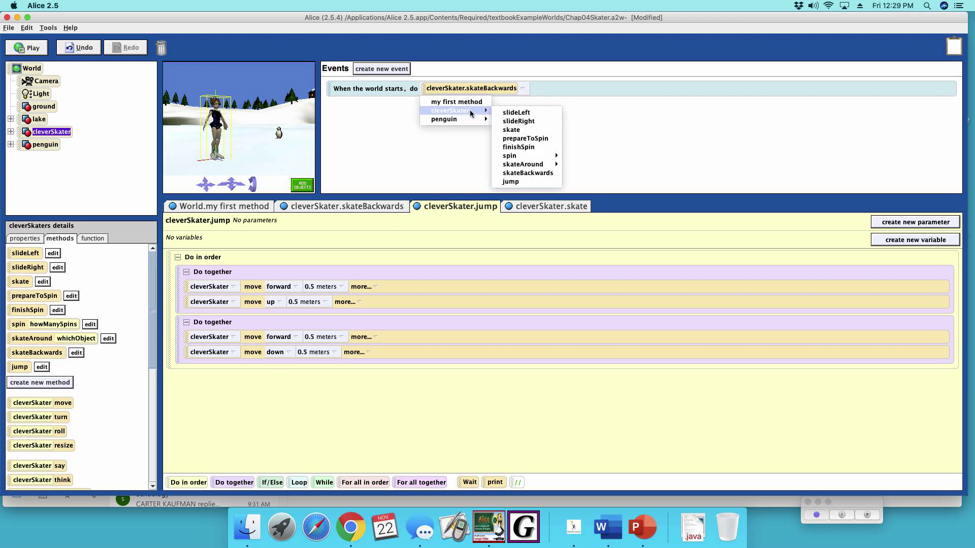
left_click(519, 181)
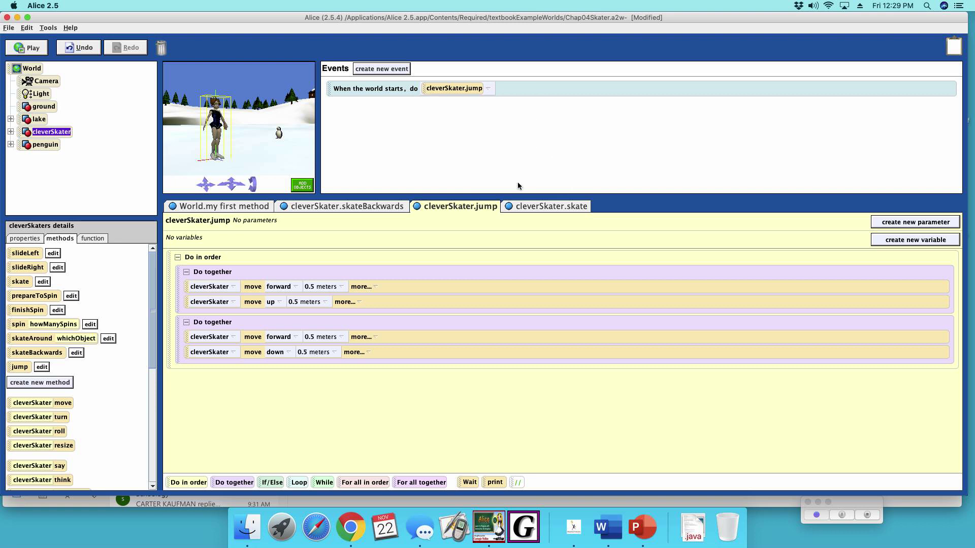
left_click(27, 48)
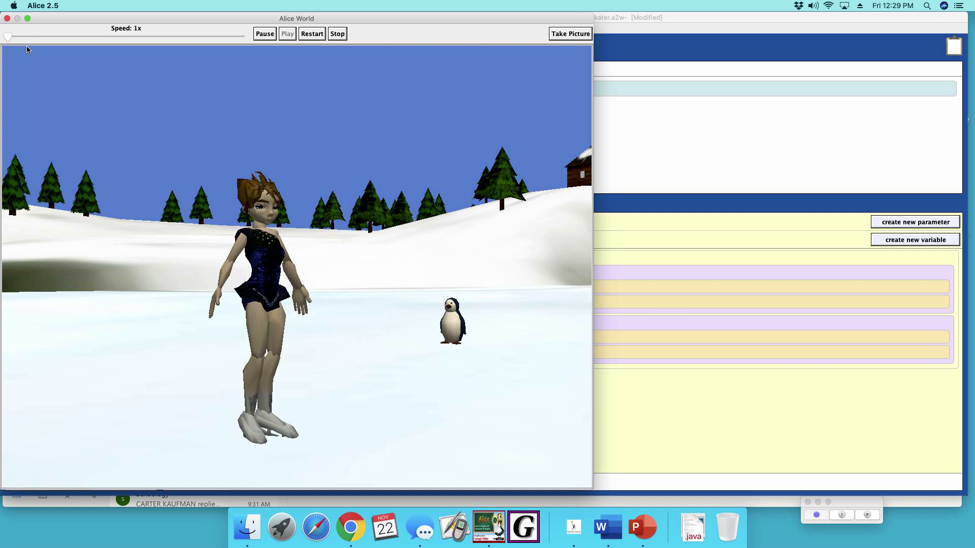
left_click(337, 35)
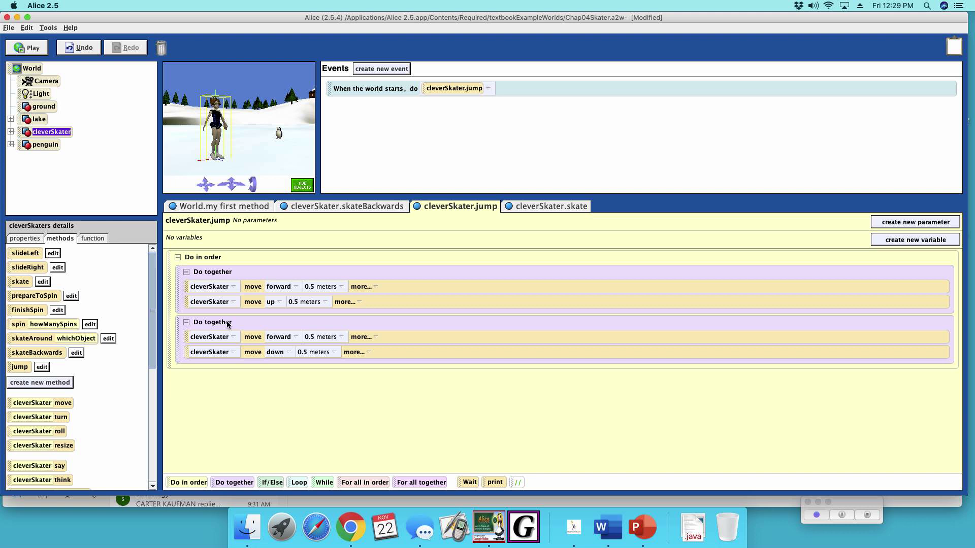
Rename cleverSkater in the object tree to enhancedSkater.
right_click(54, 133)
left_click(74, 160)
key("BackSpace")
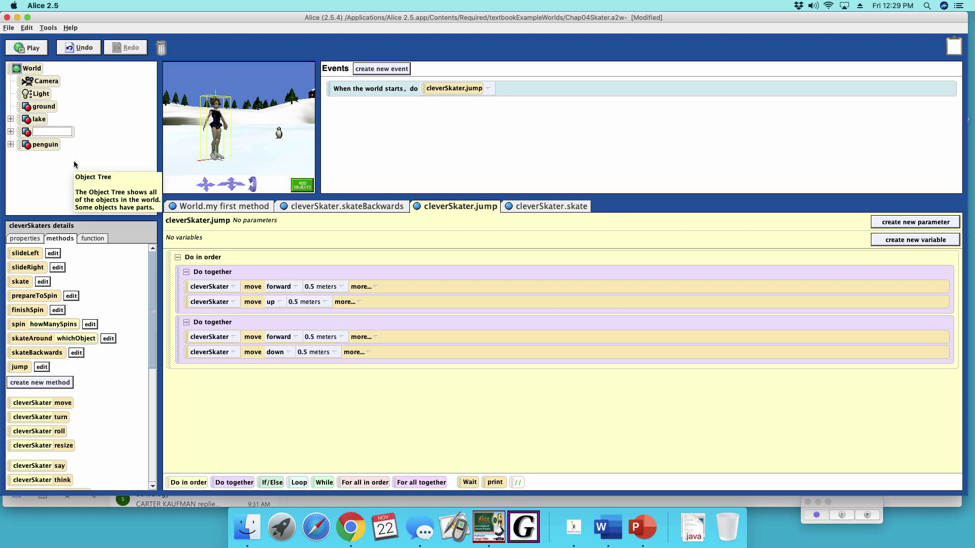
type("enh")
type("anced")
type("Sk")
type("ater")
key("Return")
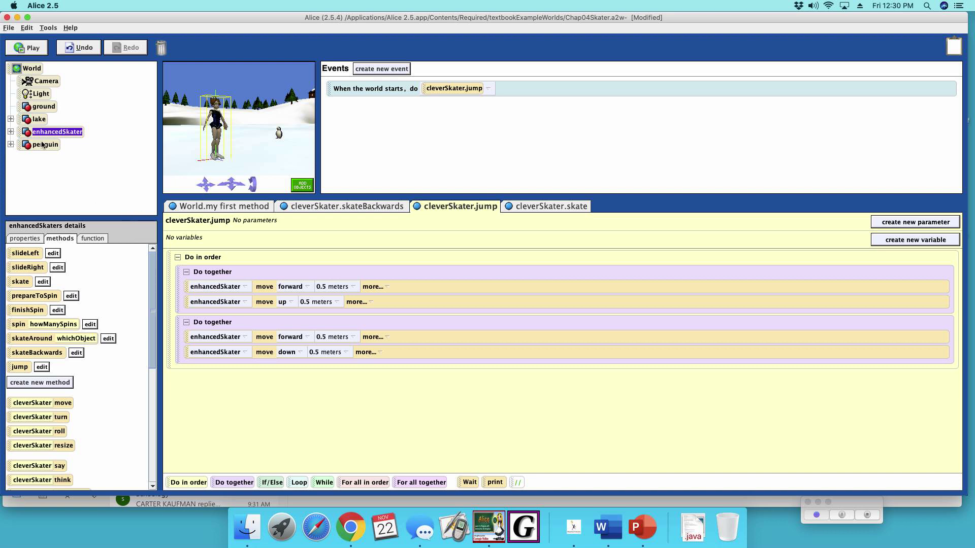
Export enhancedSkater as EnhancedSkater.a2c into Dropbox > Alice Exercises.
right_click(28, 135)
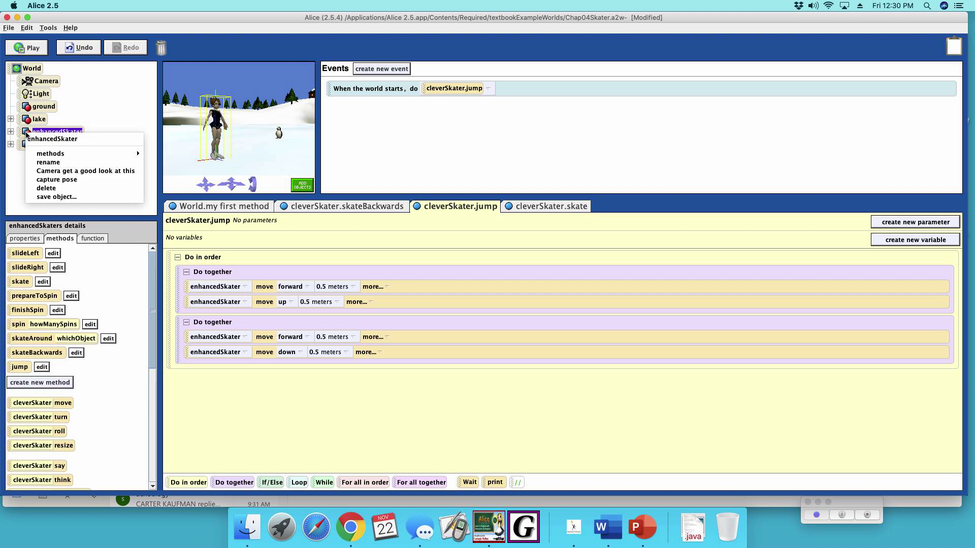
left_click(58, 198)
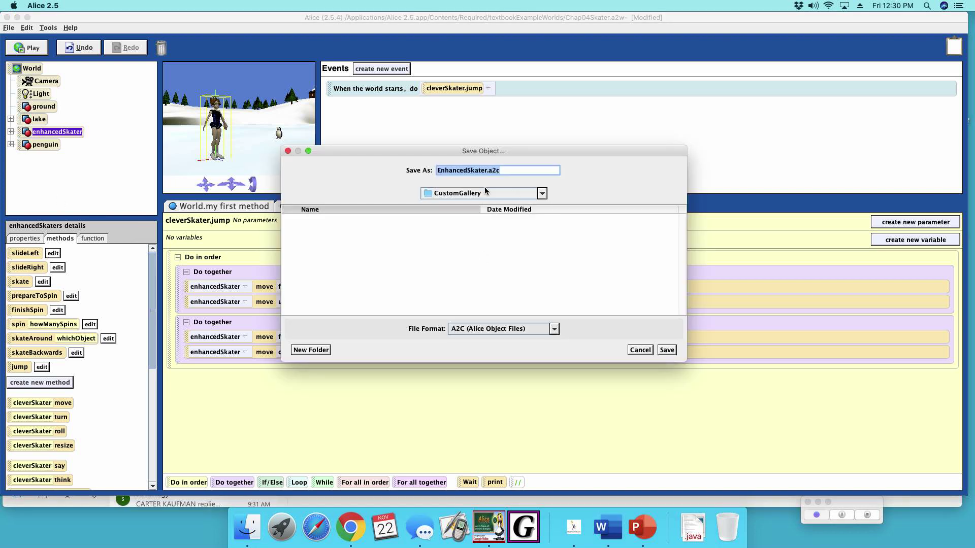
left_click(543, 195)
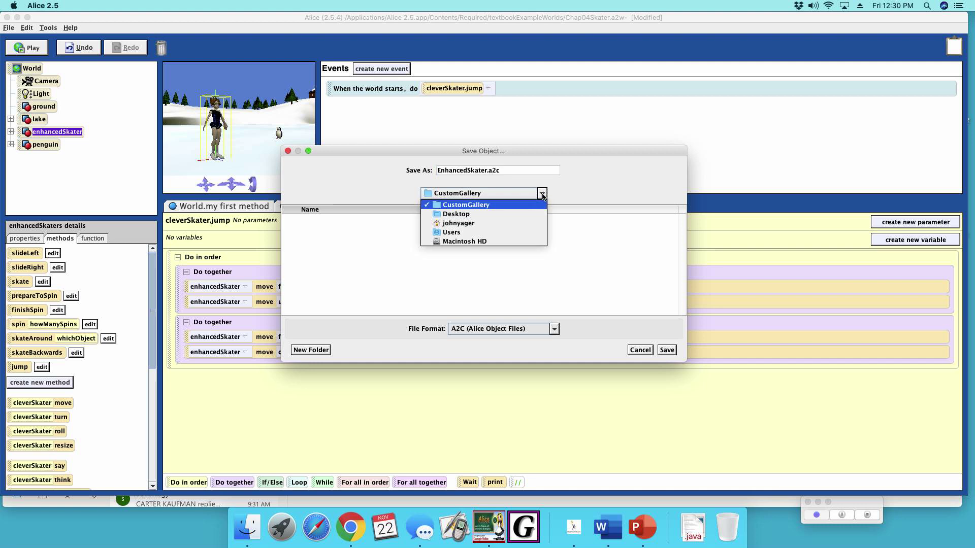
left_click(458, 223)
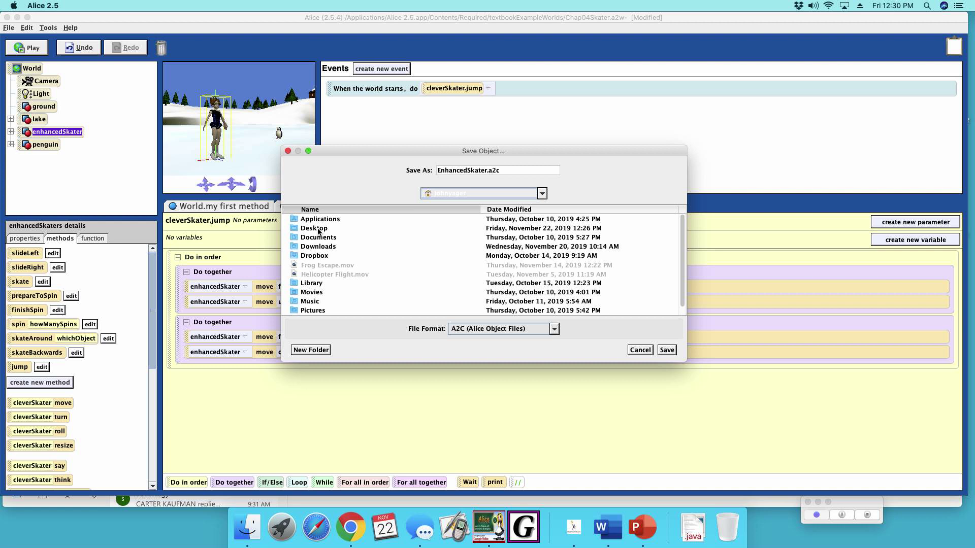
left_click(316, 259)
double_click(316, 258)
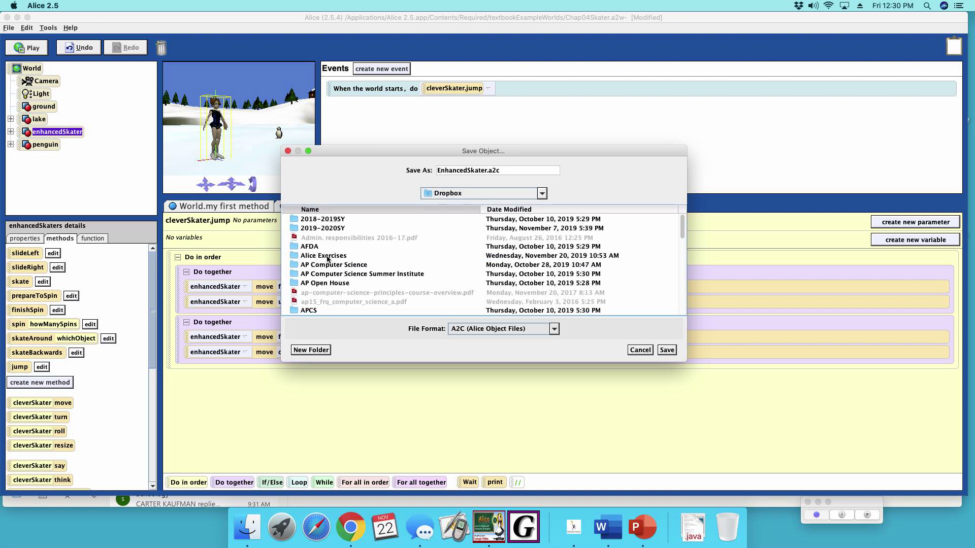
left_click(327, 259)
double_click(327, 258)
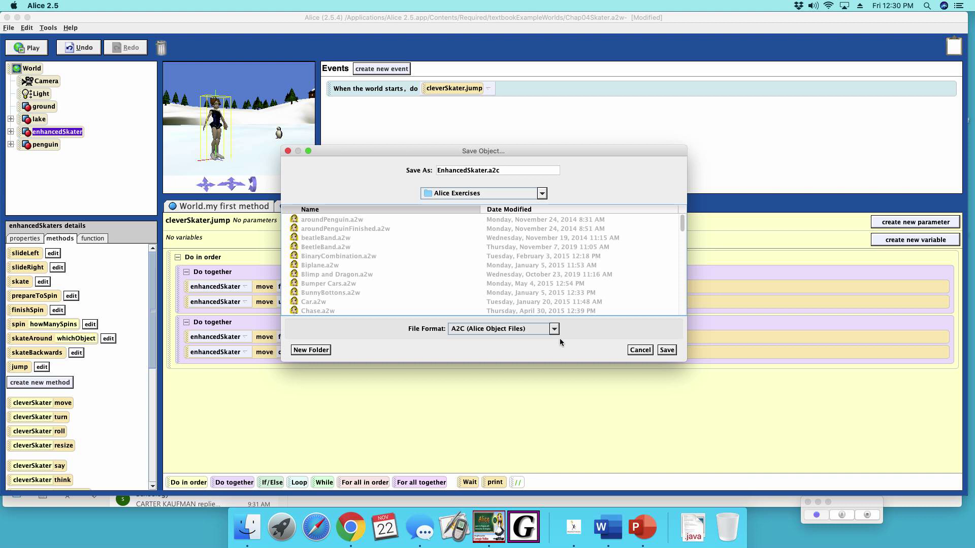
left_click(666, 350)
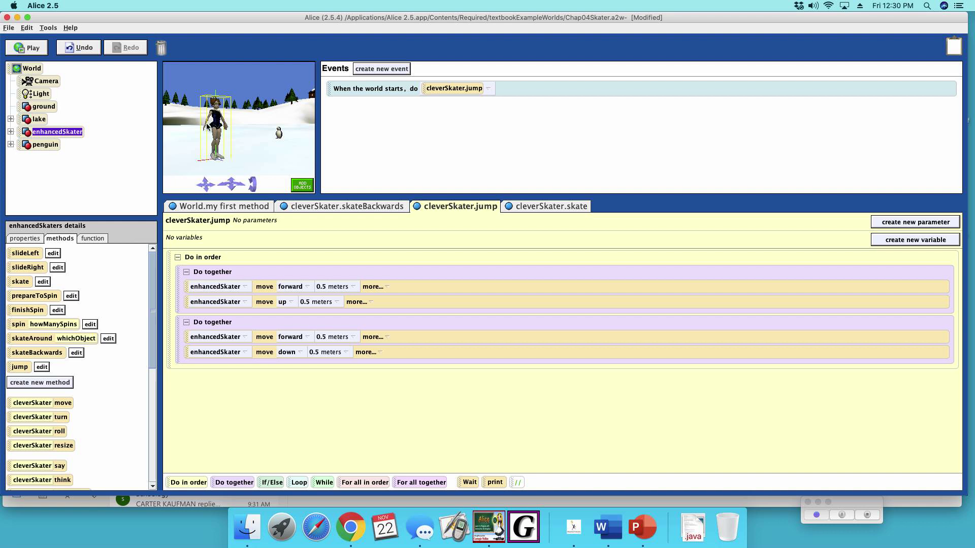
Delete enhancedSkater from the world, removing all its references.
right_click(215, 119)
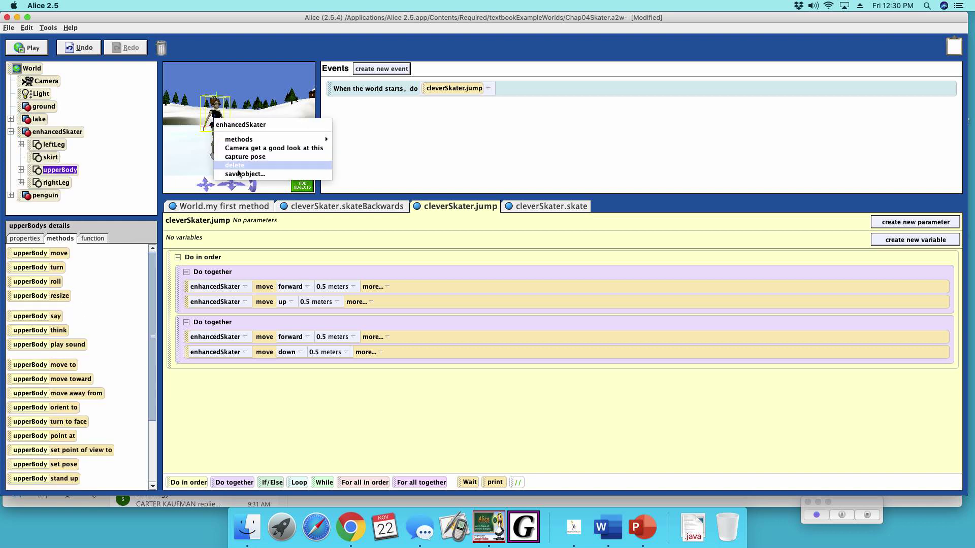
left_click(238, 166)
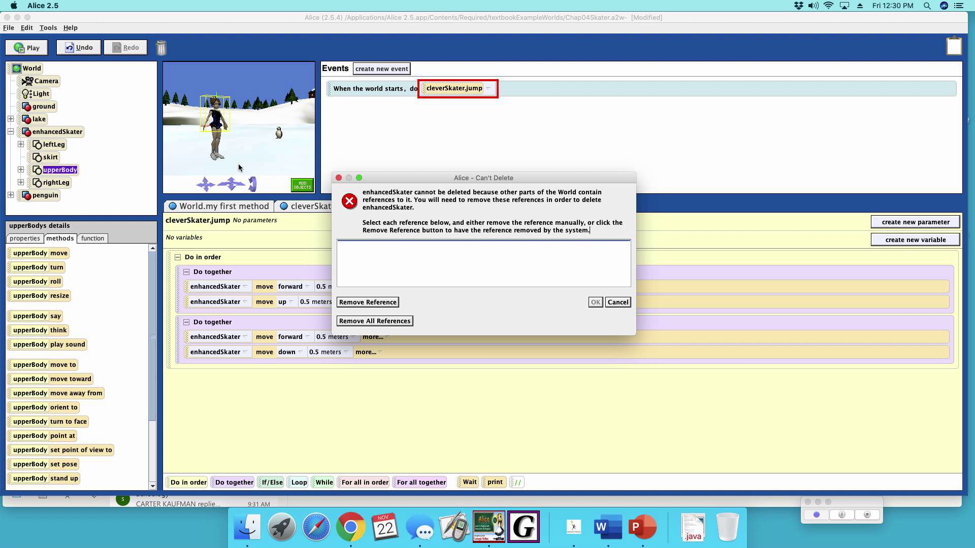
left_click(397, 324)
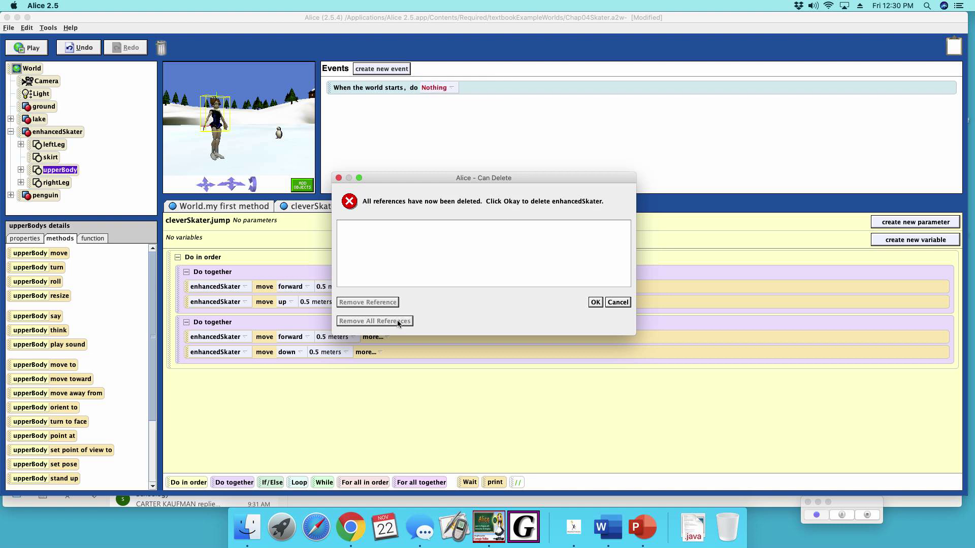
left_click(595, 303)
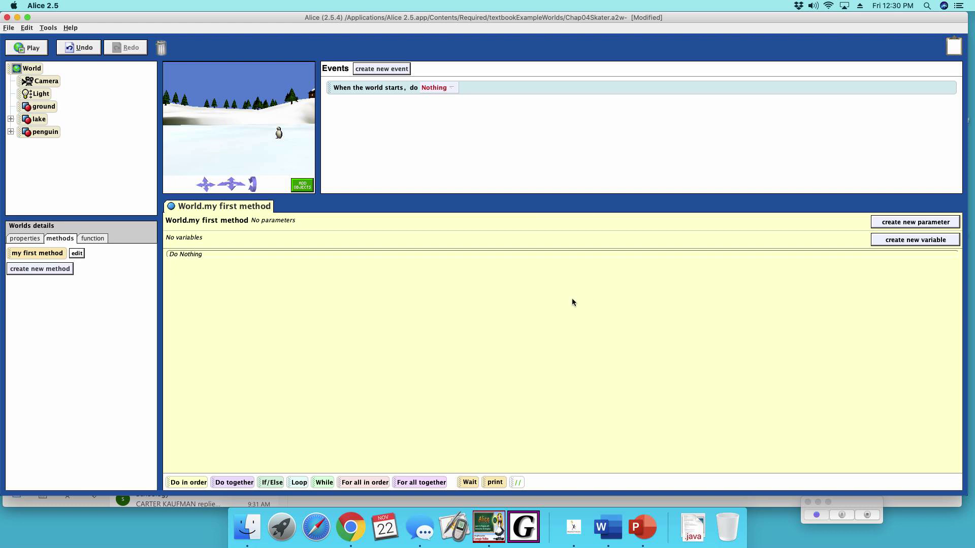
Import EnhancedSkater.a2c from Dropbox > Alice Exercises via File > Import.
left_click(9, 29)
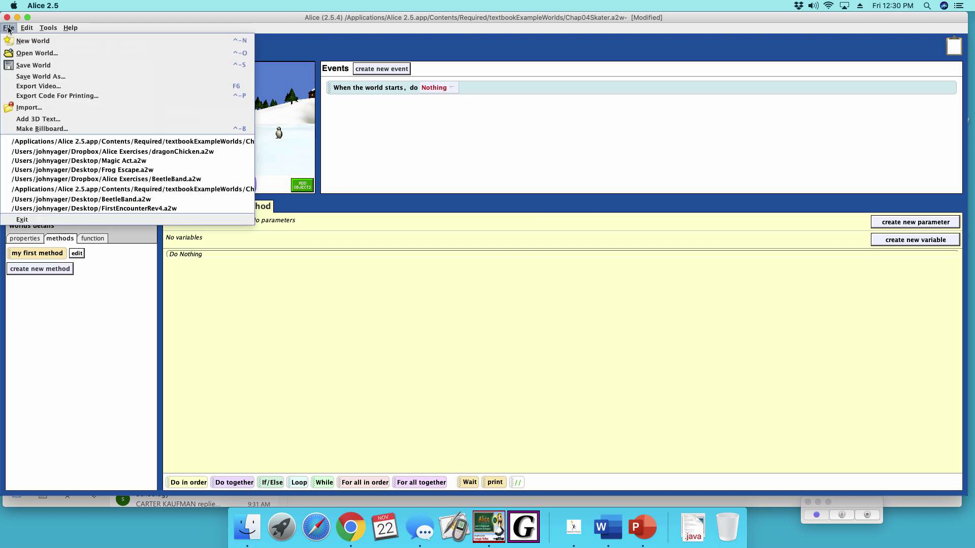
left_click(30, 107)
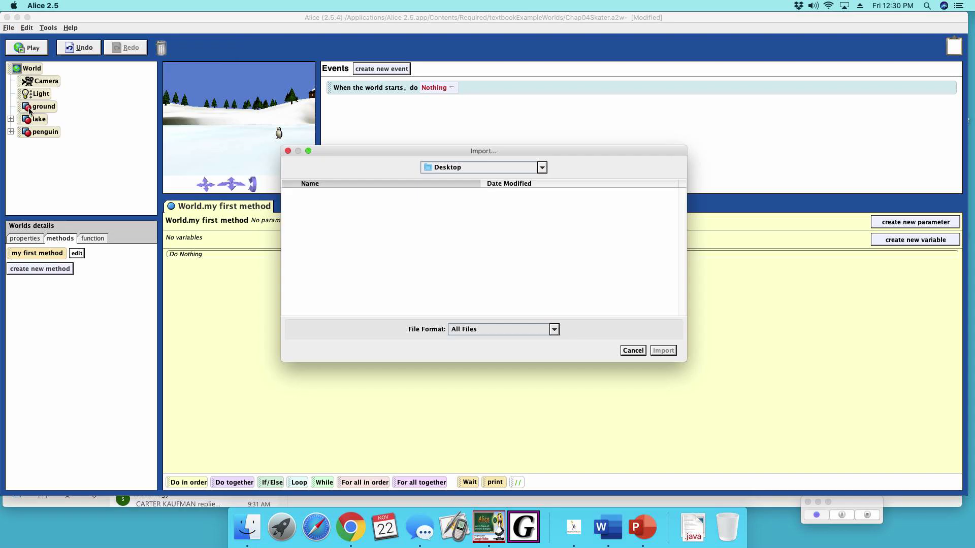
left_click(542, 167)
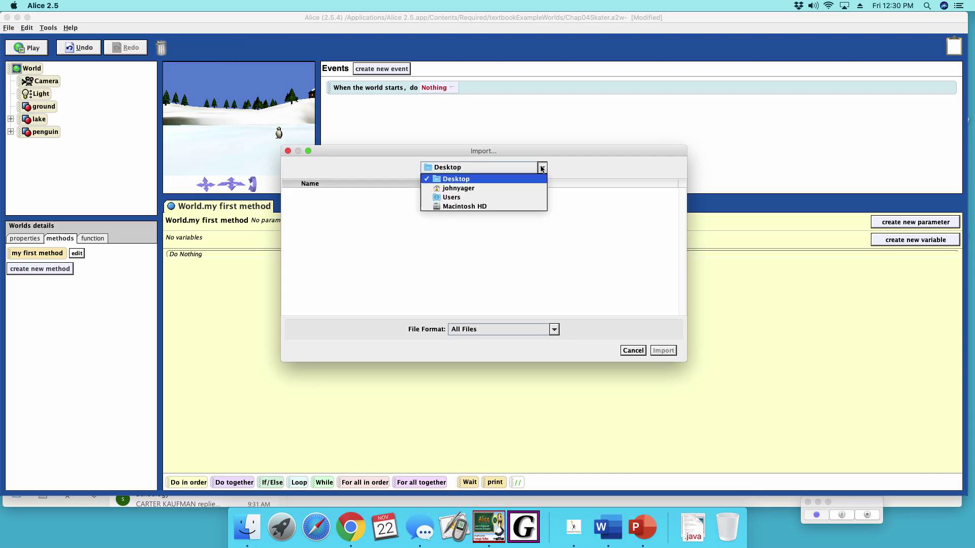
left_click(446, 197)
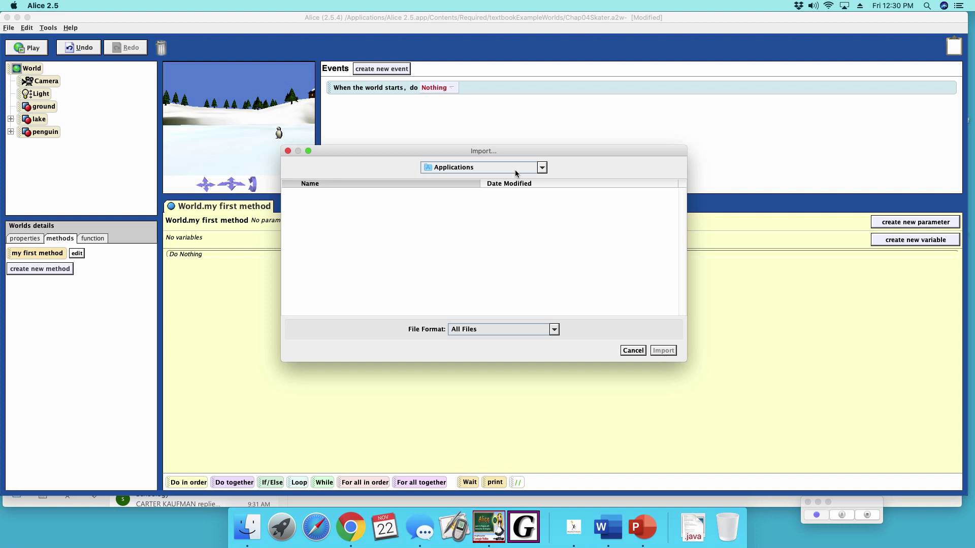
left_click(542, 167)
left_click(466, 188)
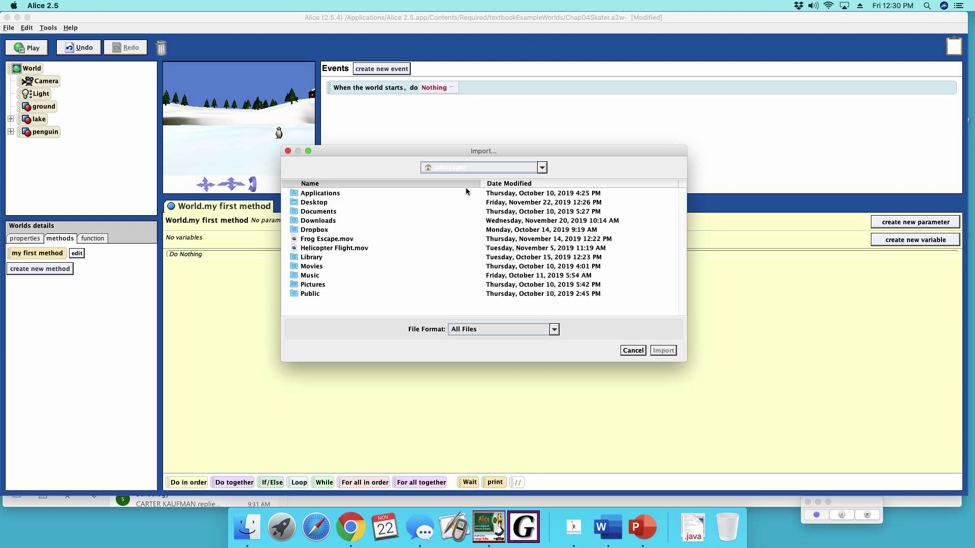
double_click(314, 230)
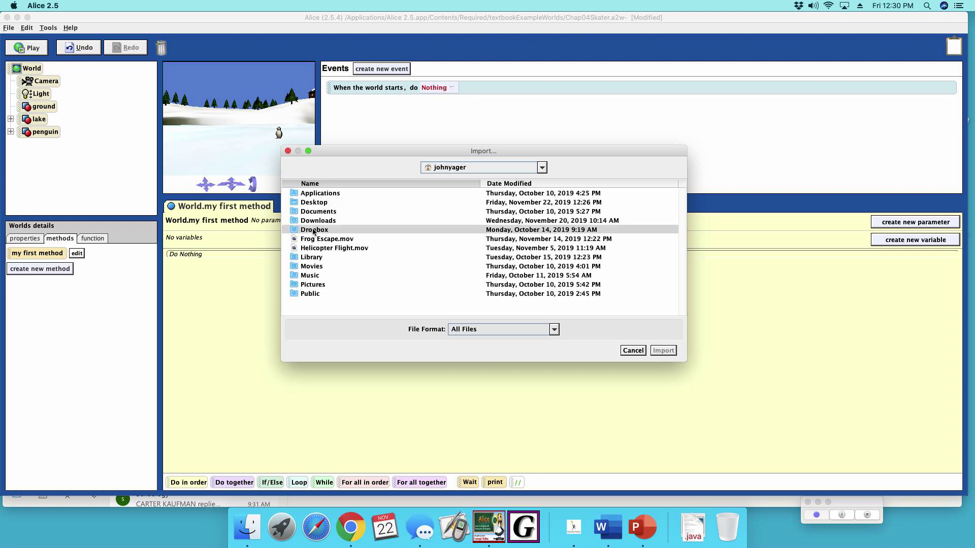
double_click(314, 230)
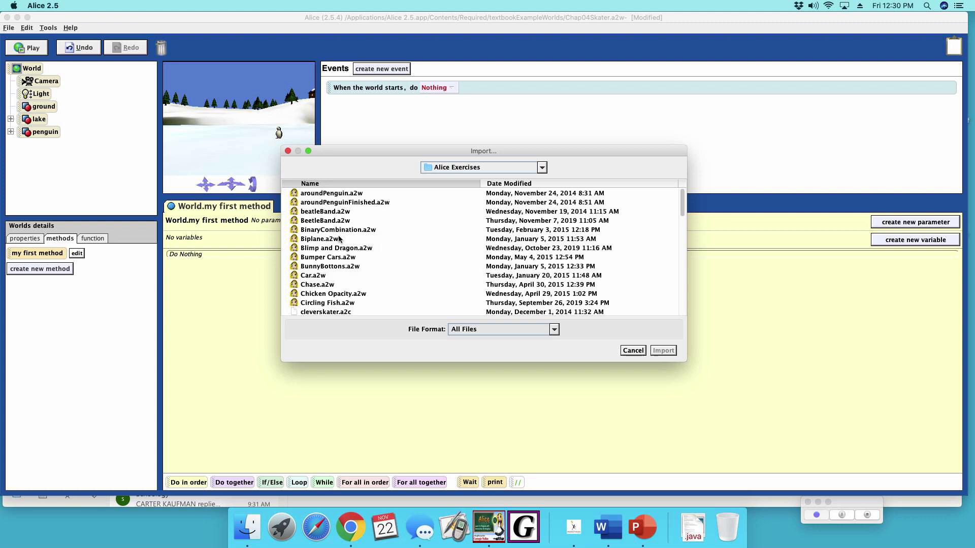
scroll(397, 270, "down", 2)
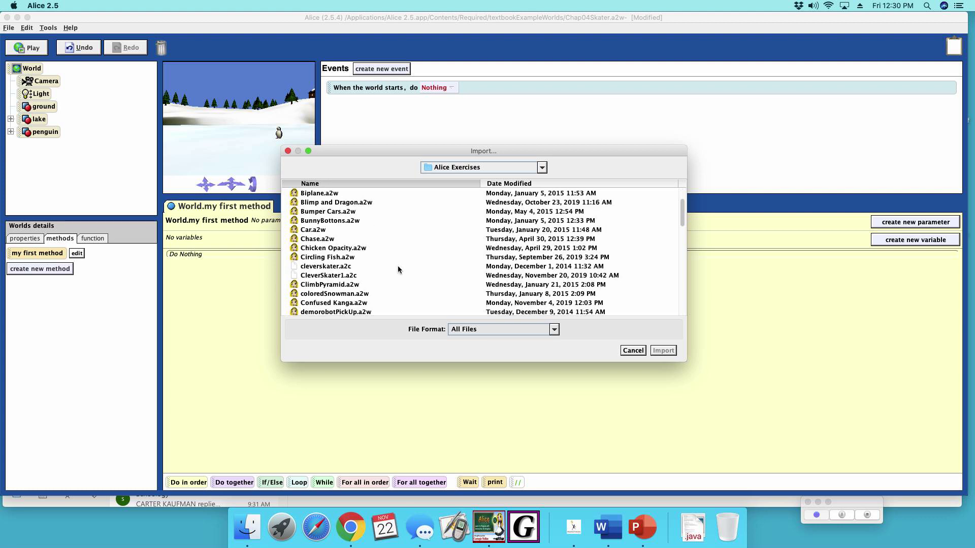
scroll(397, 266, "down", 2)
scroll(372, 294, "down", 1)
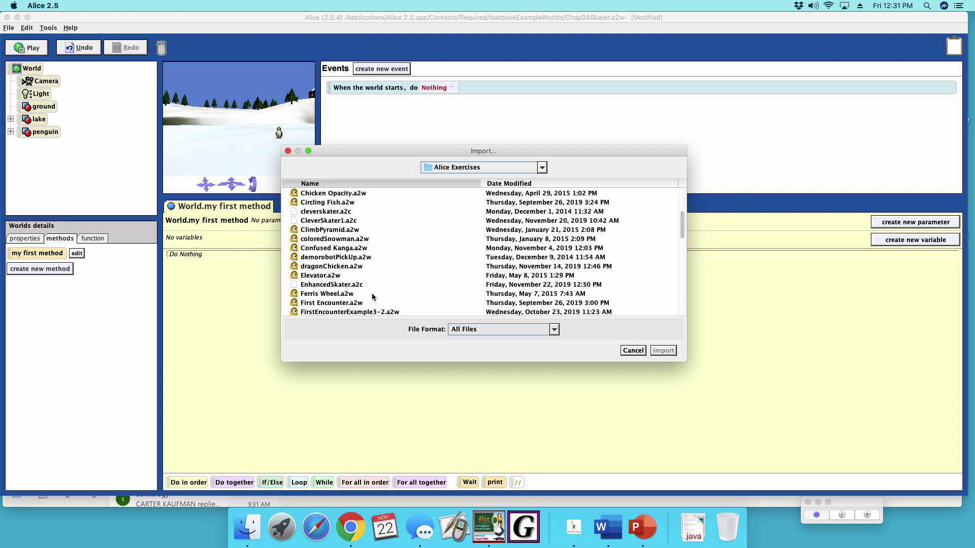
left_click(329, 284)
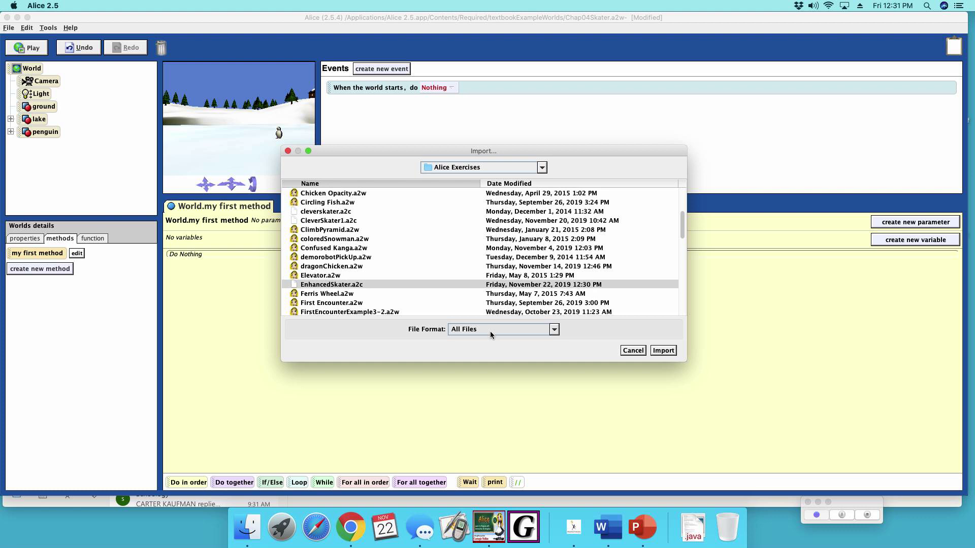
left_click(663, 351)
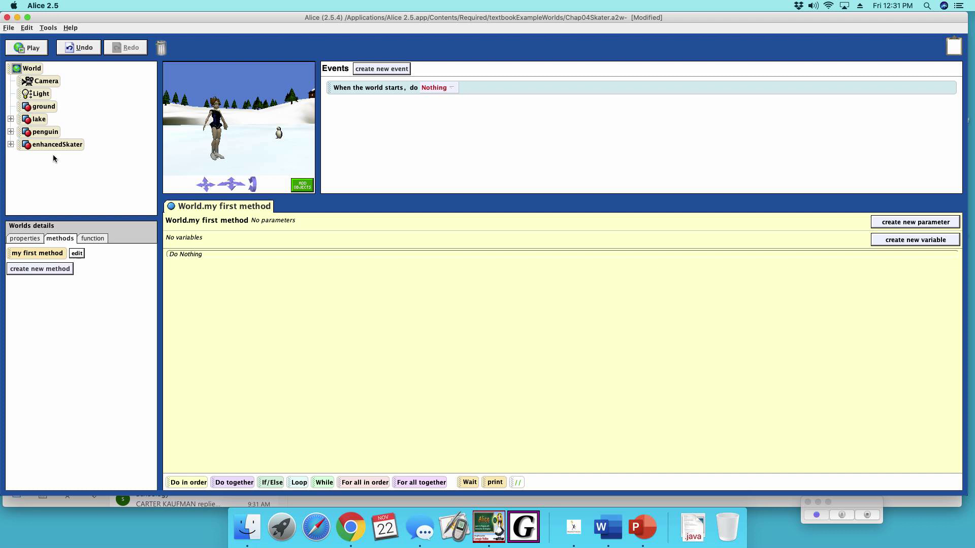
Add enhancedSkater calls to my first method: skate, spin 2 times, skateAround penguin, skateBackwards, jump.
left_click(55, 145)
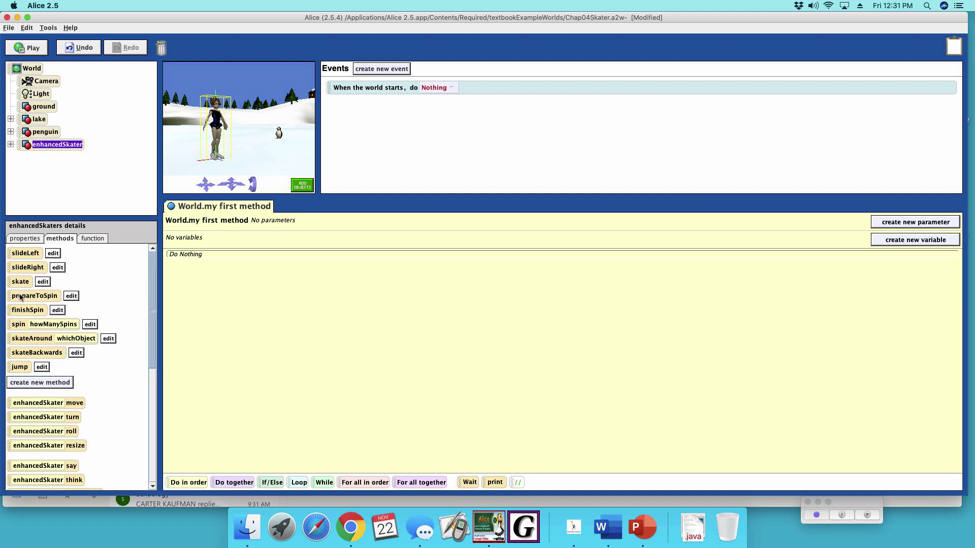
left_click_drag(20, 282, 187, 254)
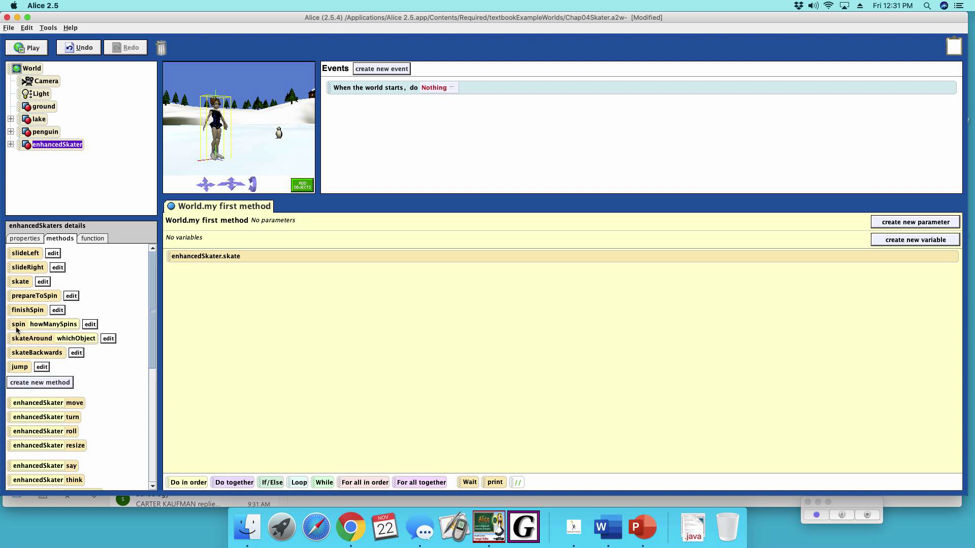
left_click_drag(18, 324, 193, 275)
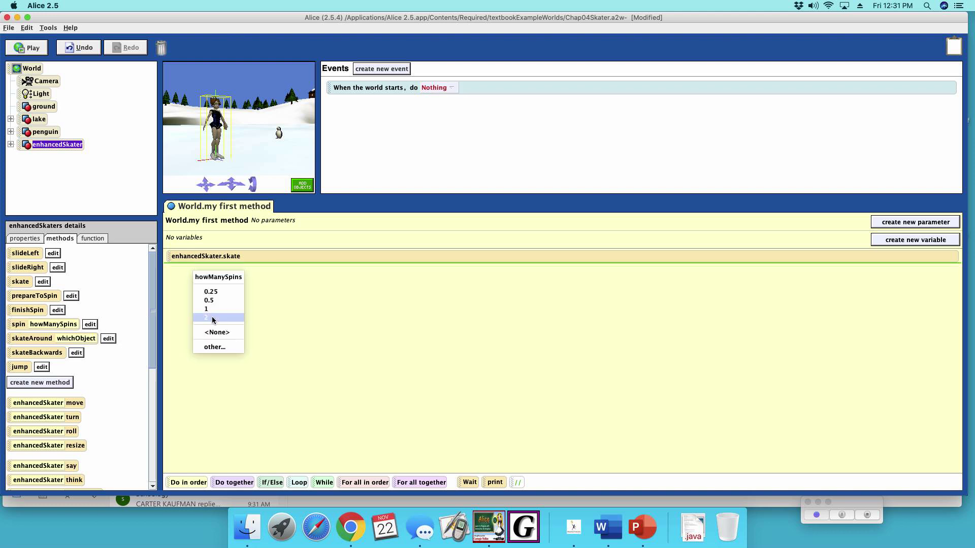
left_click(211, 318)
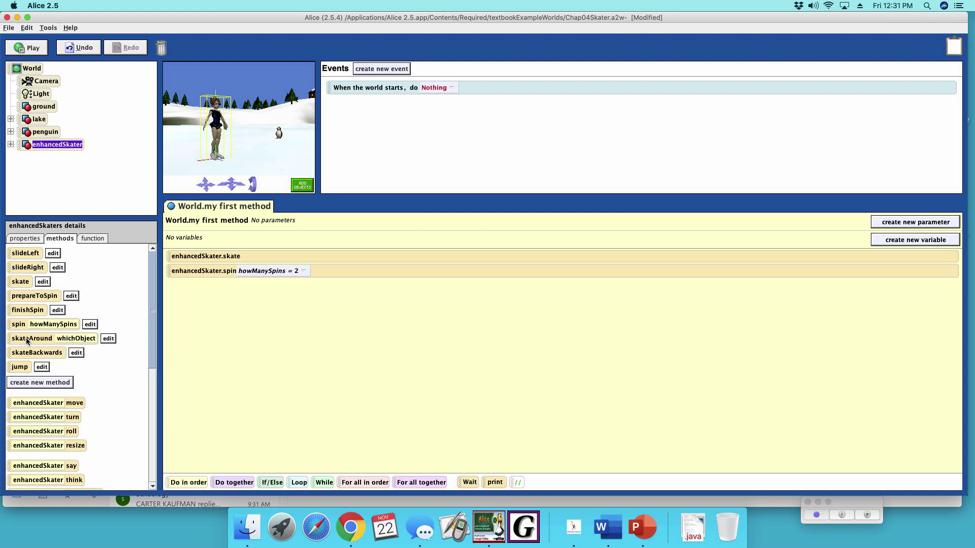
mouse_move(31, 338)
left_mouse_down()
mouse_move(216, 332)
mouse_move(204, 286)
left_mouse_up()
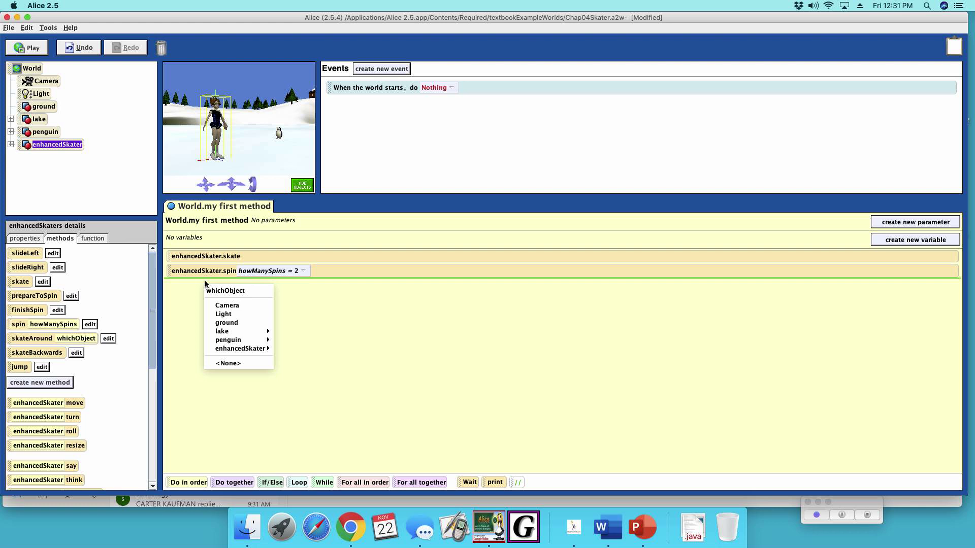
mouse_move(229, 339)
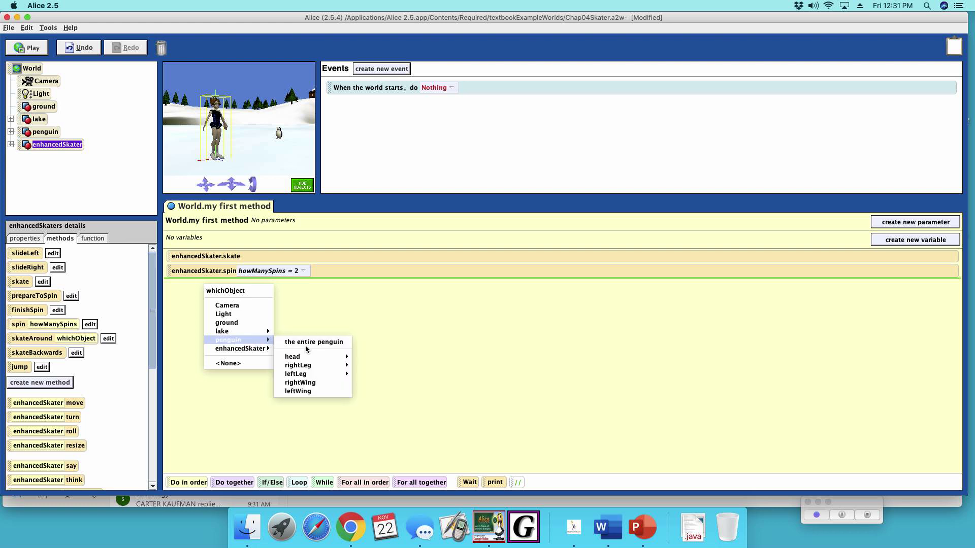
left_click(306, 344)
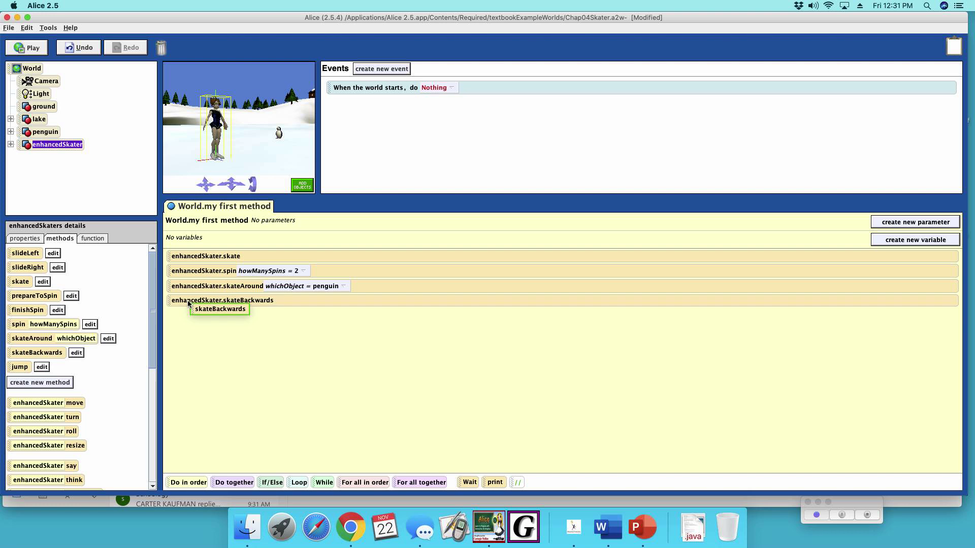
left_click_drag(38, 354, 191, 305)
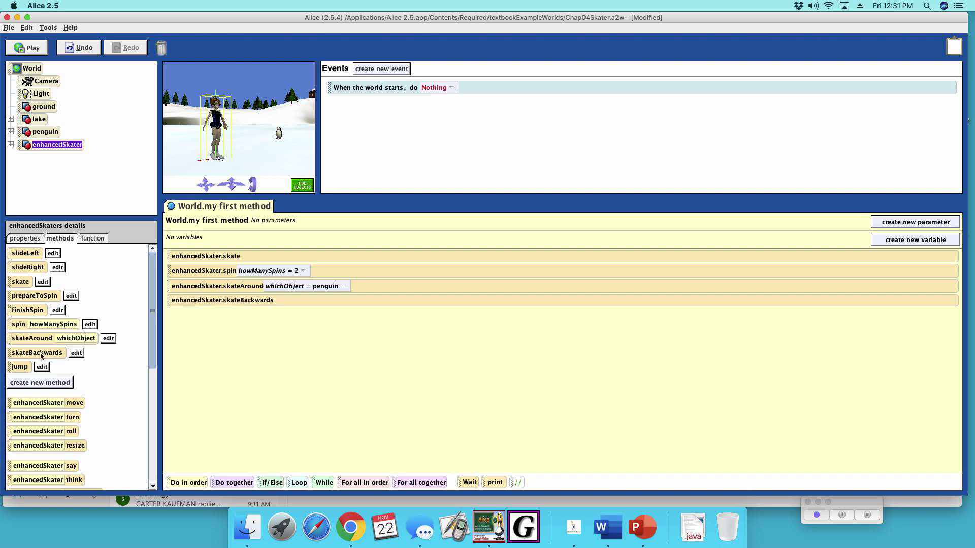
mouse_move(19, 367)
left_mouse_down()
mouse_move(142, 368)
mouse_move(205, 312)
left_mouse_up()
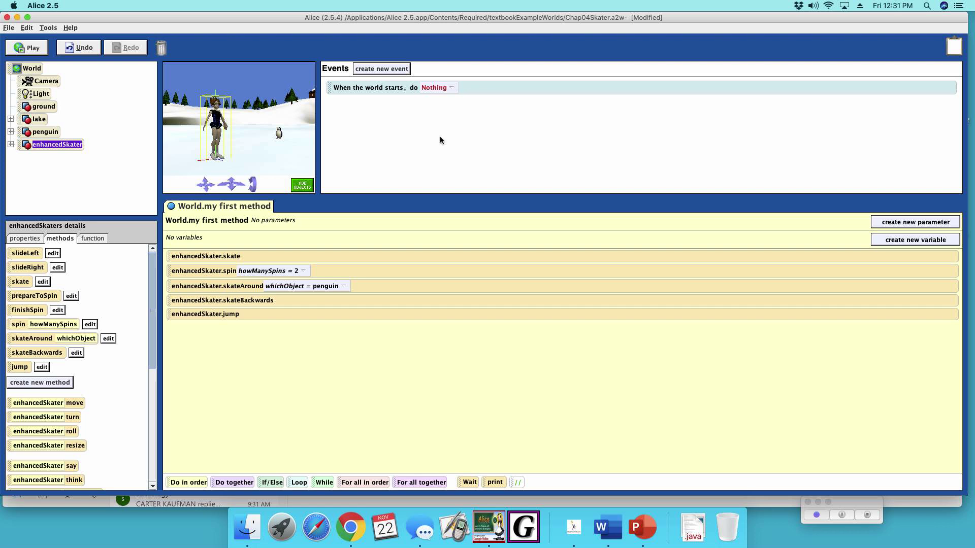
Set 'When the world starts' to my first method, then play the world and stop it.
left_click(452, 87)
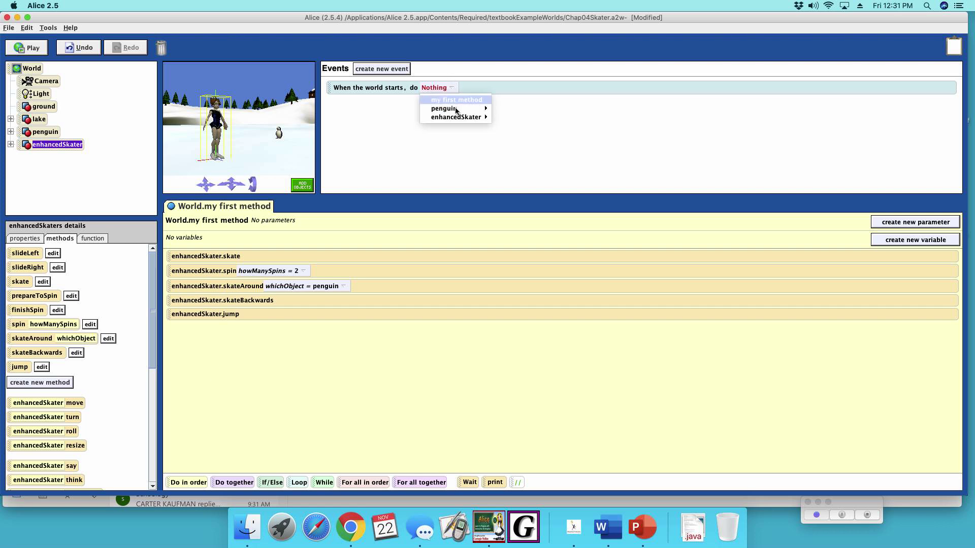
left_click(456, 101)
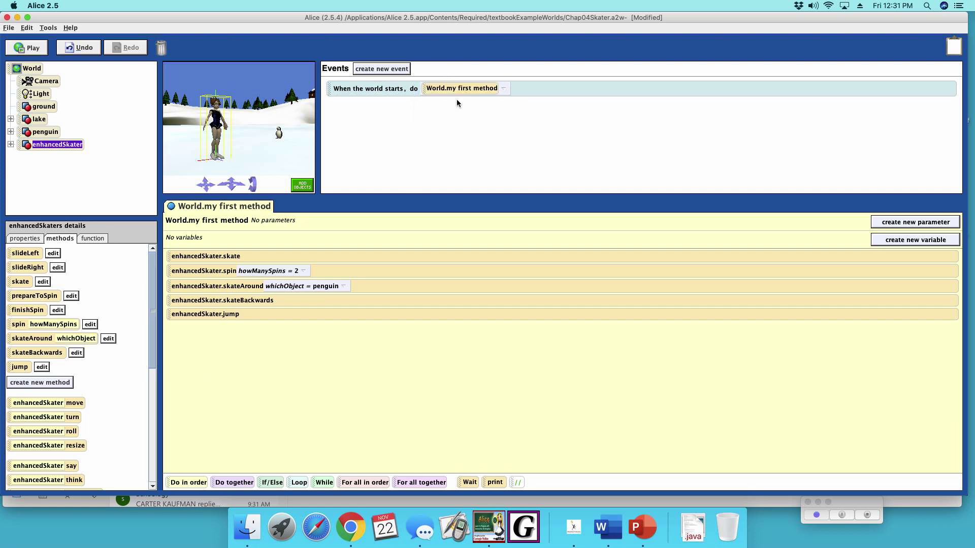
left_click(33, 49)
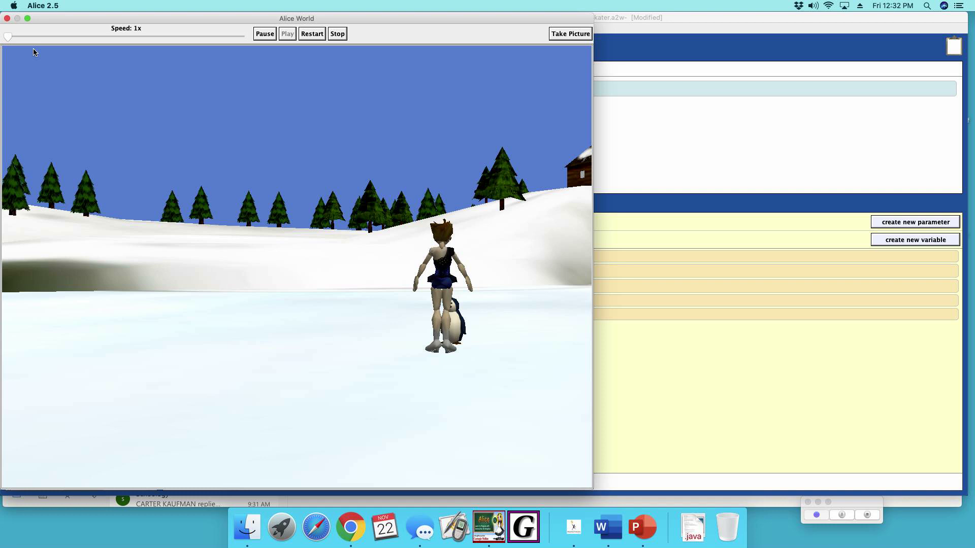
left_click(337, 33)
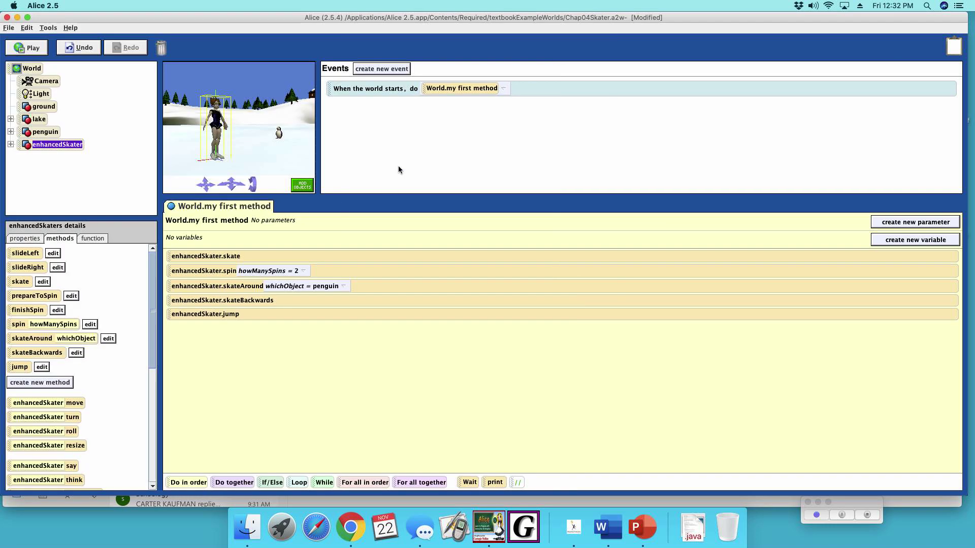